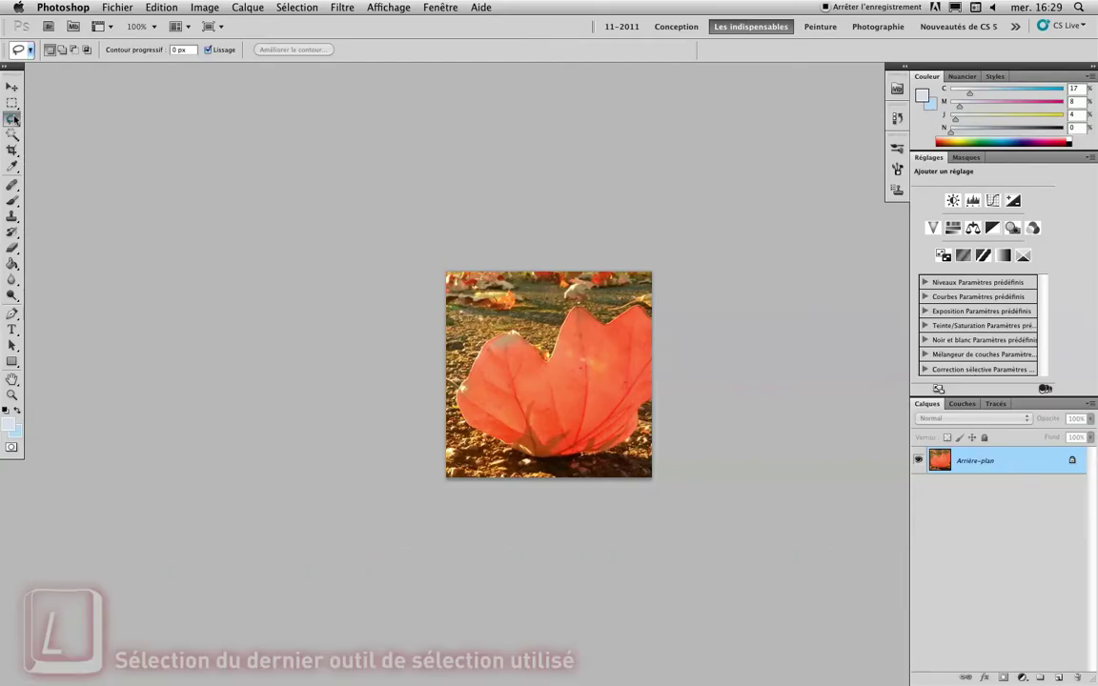
Step: Hold the Lasso tool to reveal its freehand, polygonal and magnetic variants
drag(12, 117, 43, 118)
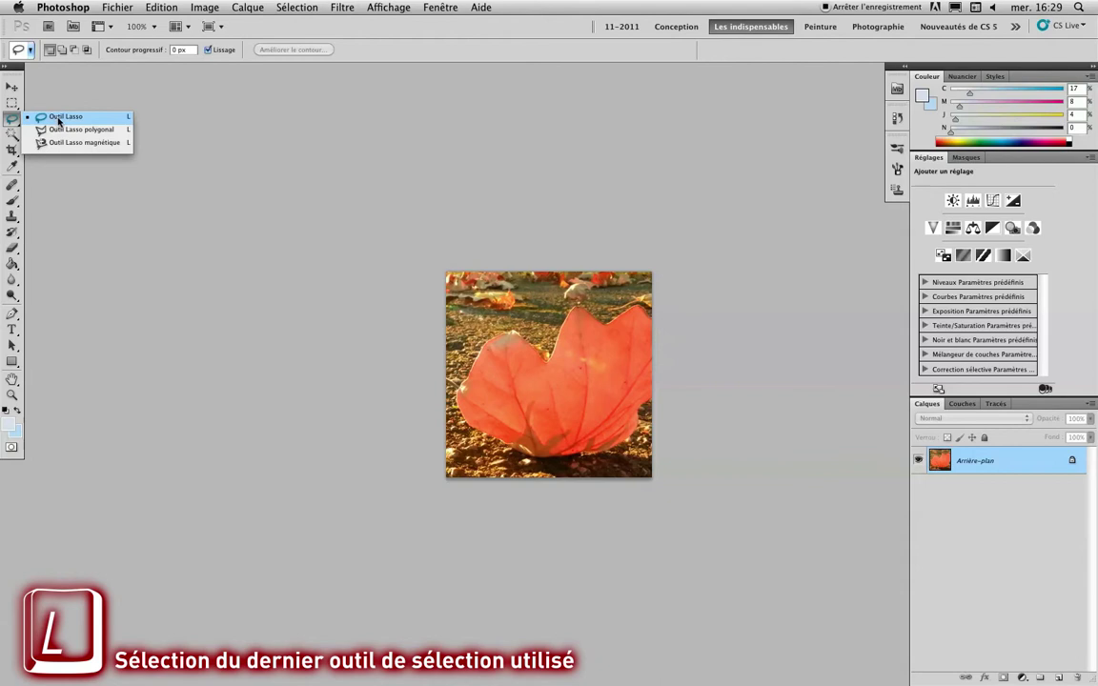
Step: Zoom in and freehand-lasso the leaf's left lobe up to the central notch
click(58, 117)
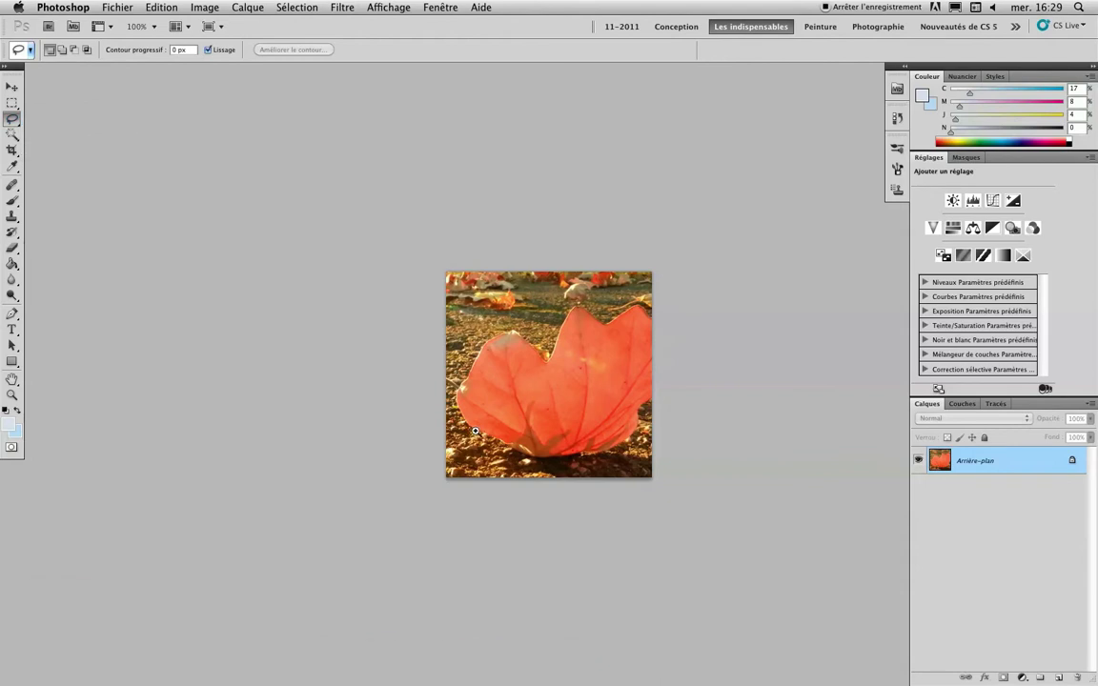
scroll(476, 436, up, 5)
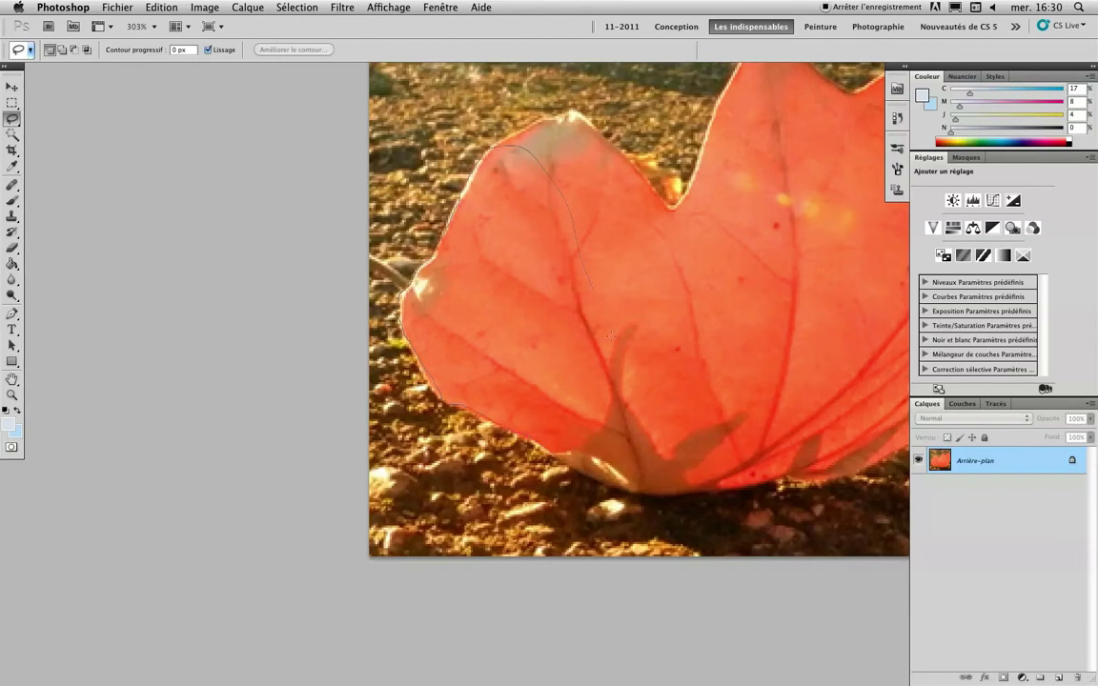
drag(574, 226, 564, 452)
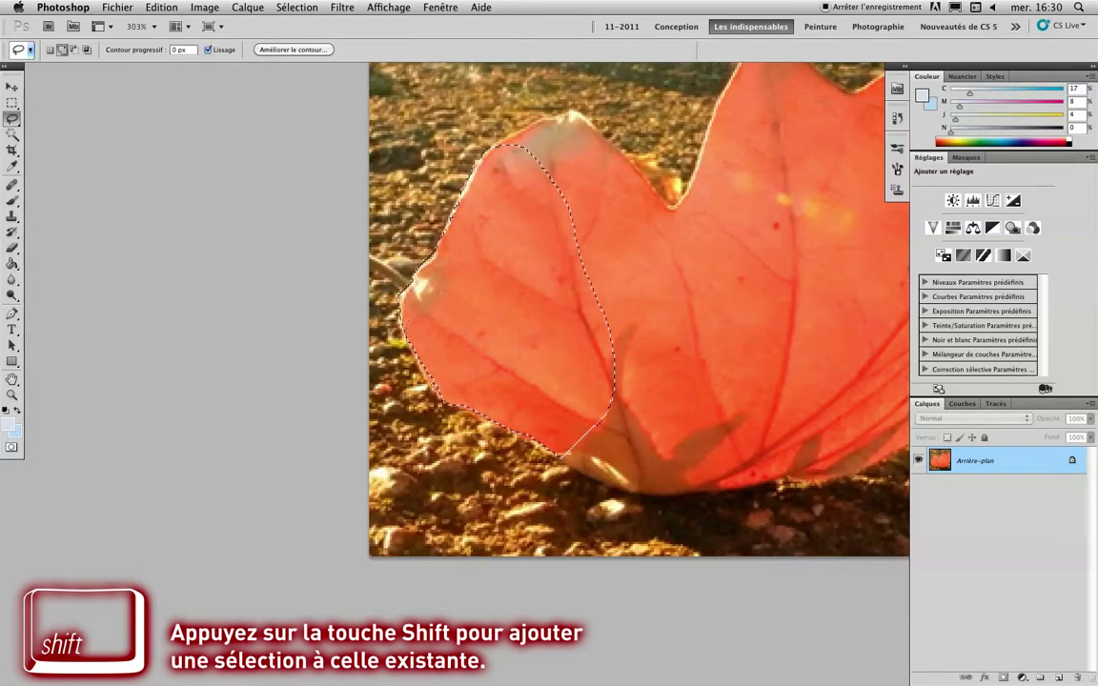
drag(488, 152, 499, 164)
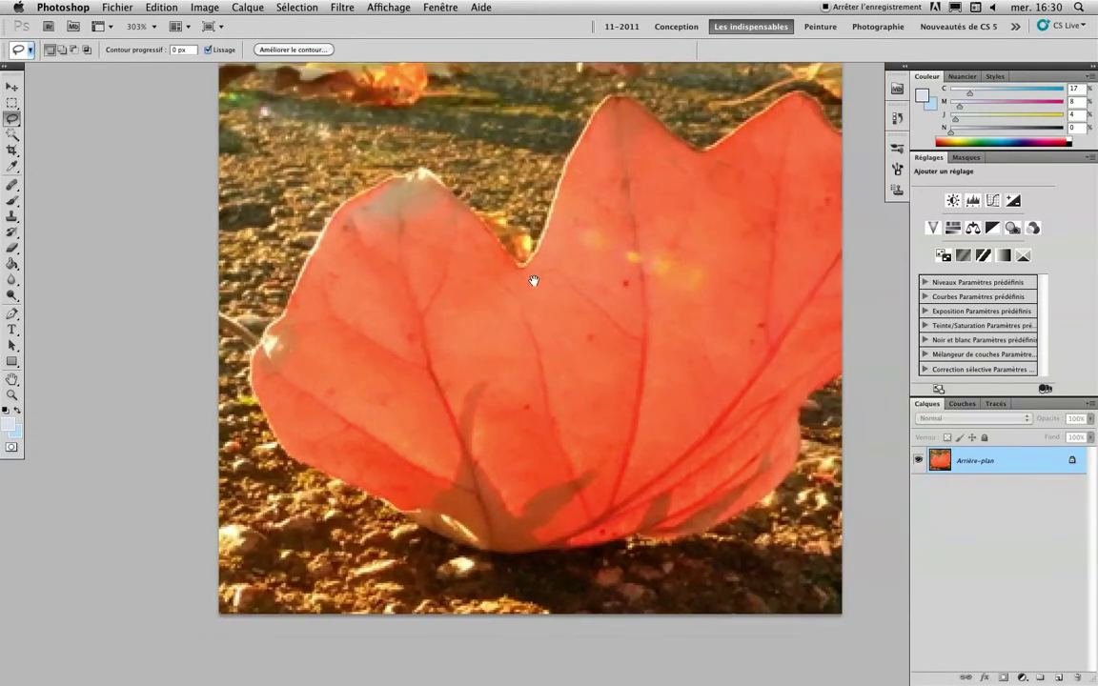
drag(534, 282, 454, 323)
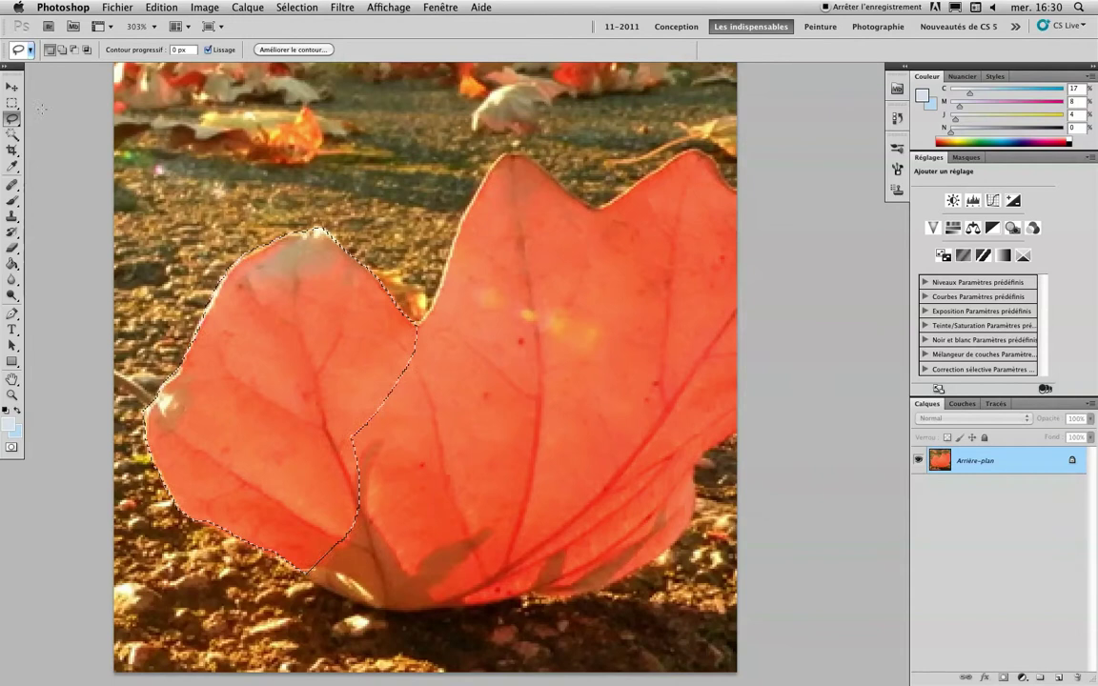
click(12, 120)
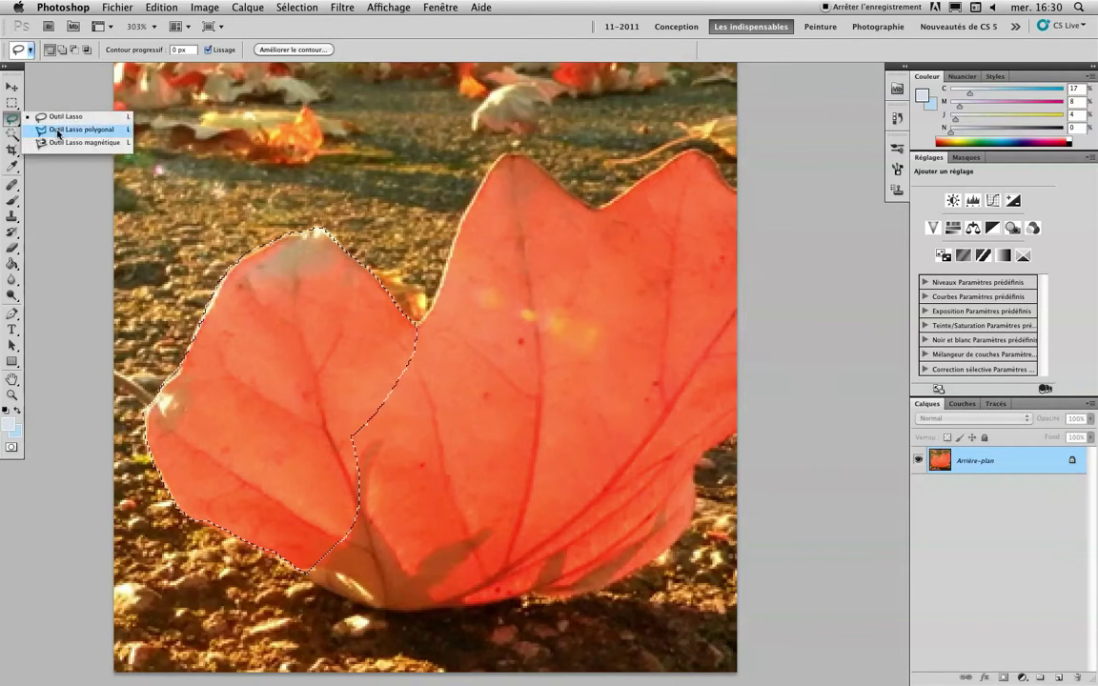
Step: Add the middle upper lobe to the selection with Polygonal Lasso corner points
click(58, 130)
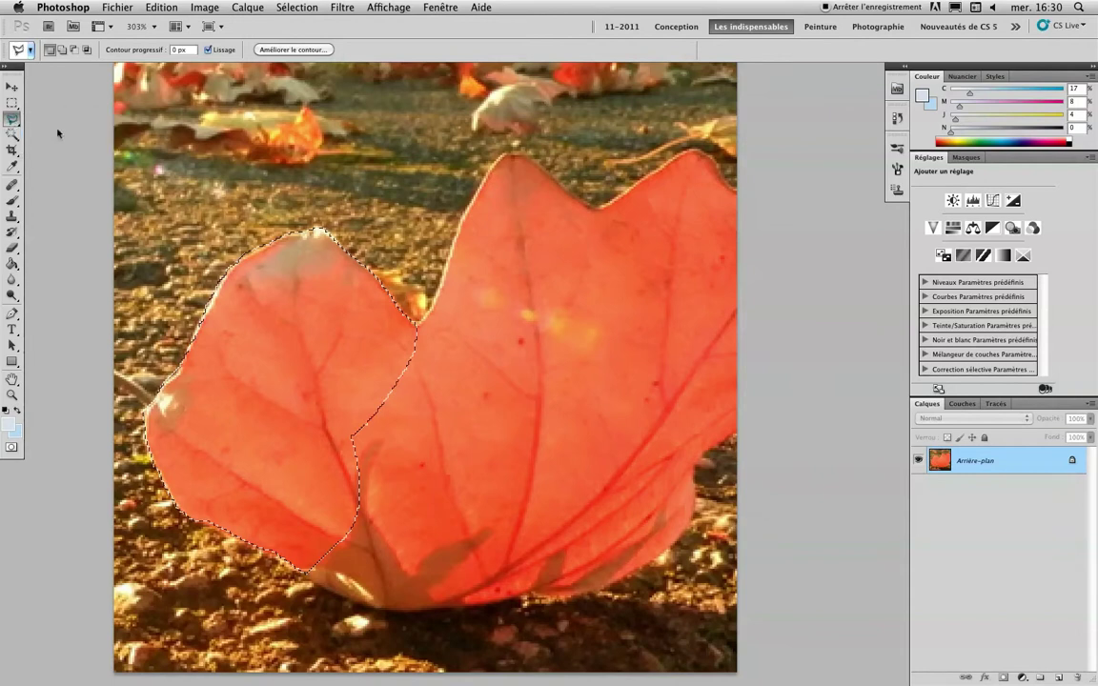
click(402, 336)
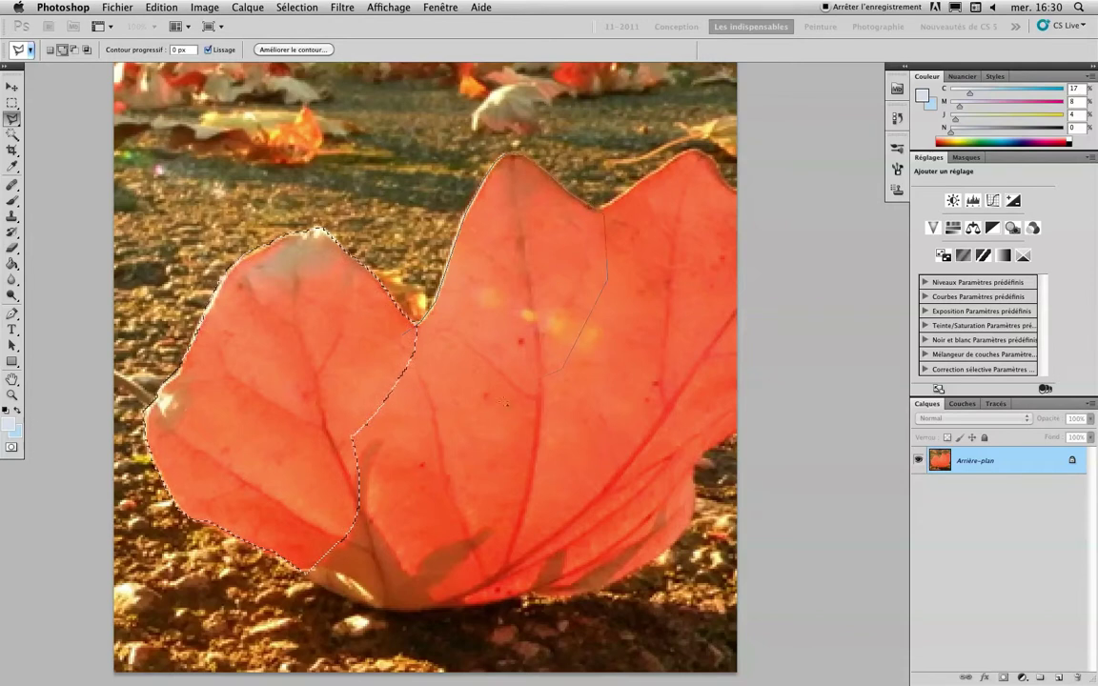
click(477, 405)
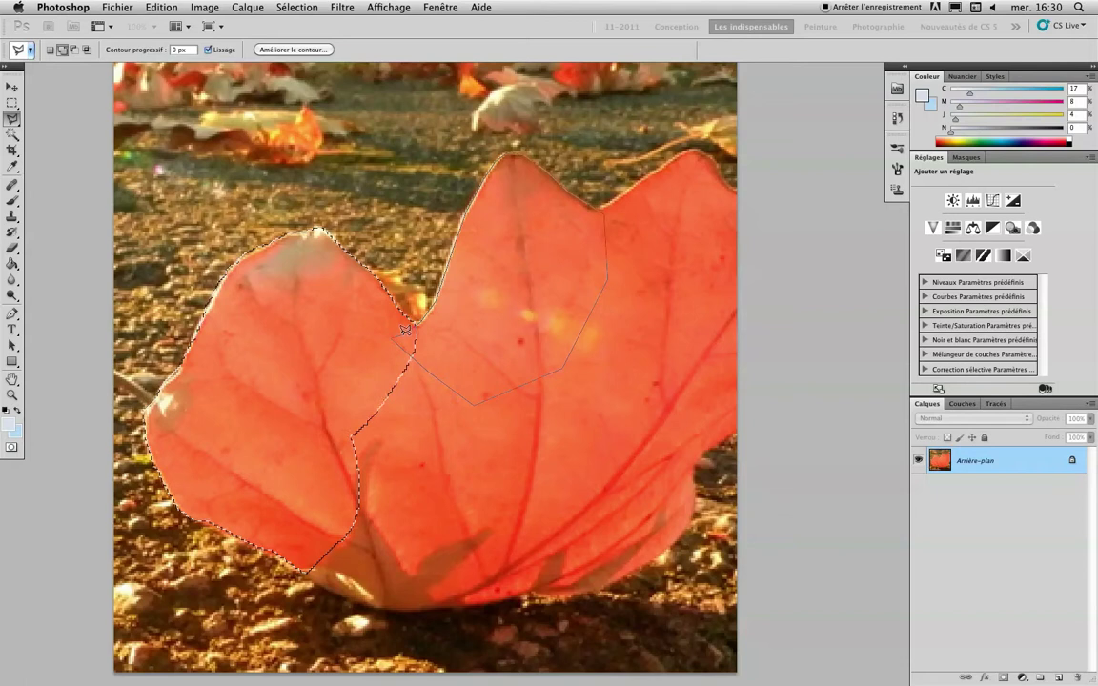
click(405, 329)
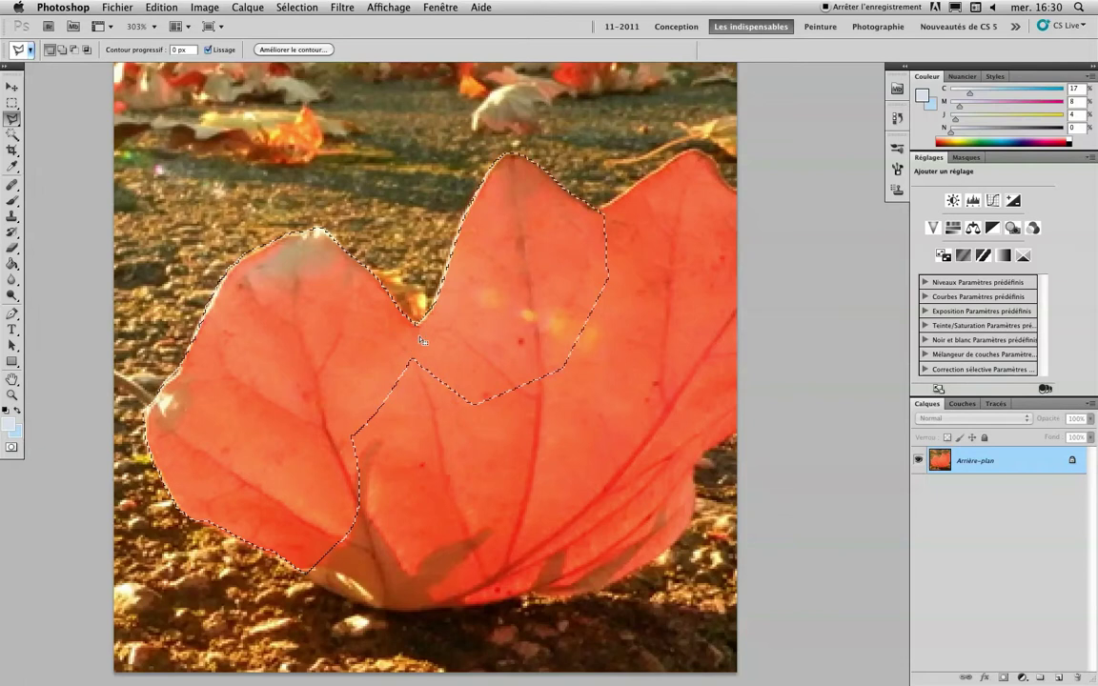
click(12, 120)
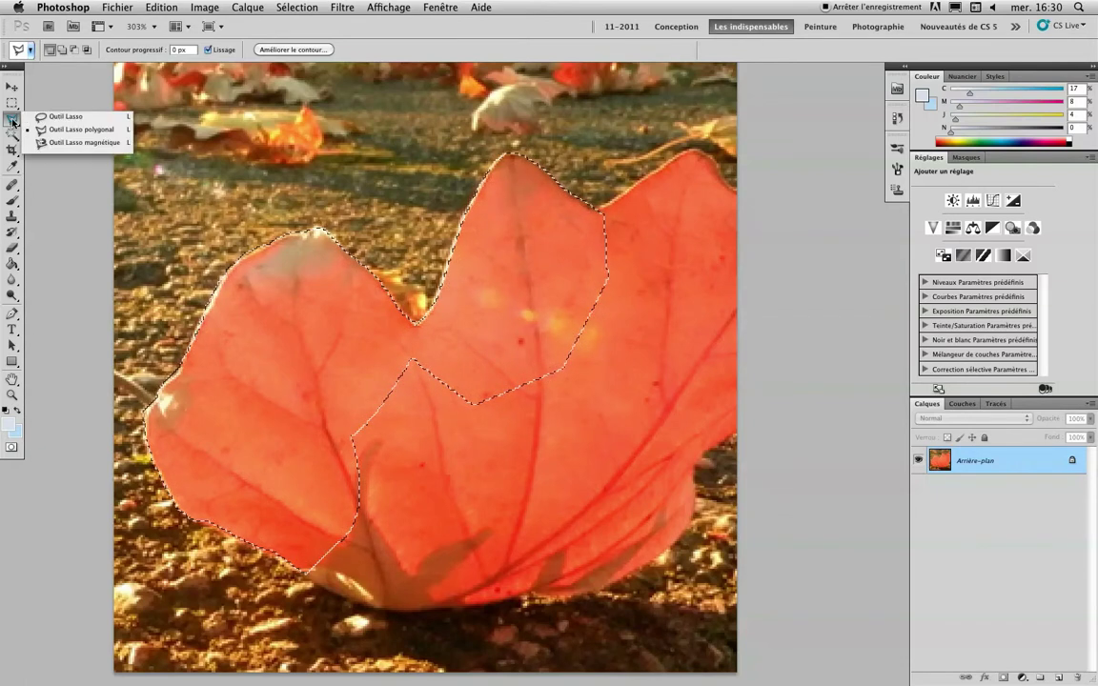
Step: Add the leaf's right lobe to the selection with the Magnetic Lasso
click(63, 143)
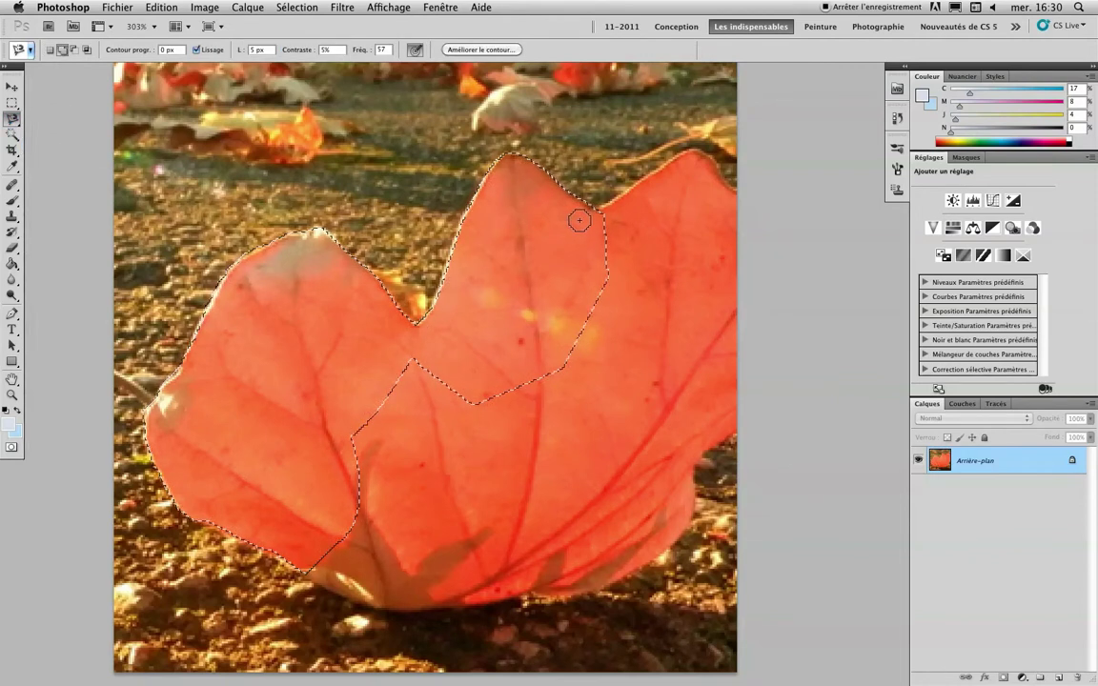
click(590, 216)
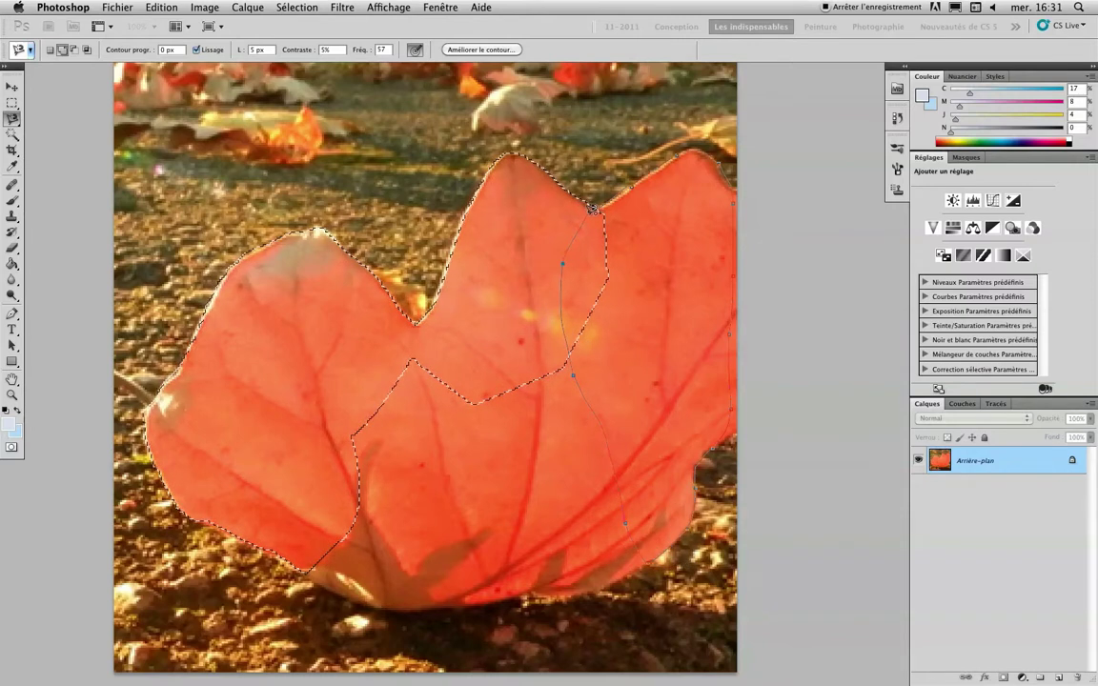
click(592, 208)
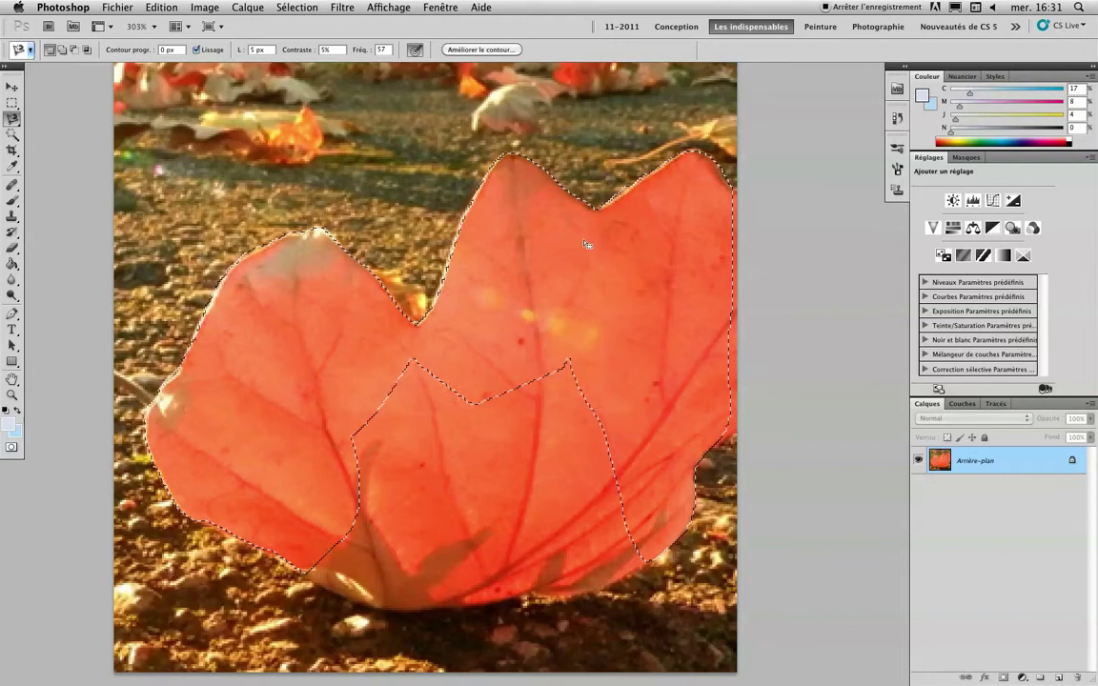
Step: Set the magnetic width to 3 px and add the lower right edge
click(269, 48)
text(3)
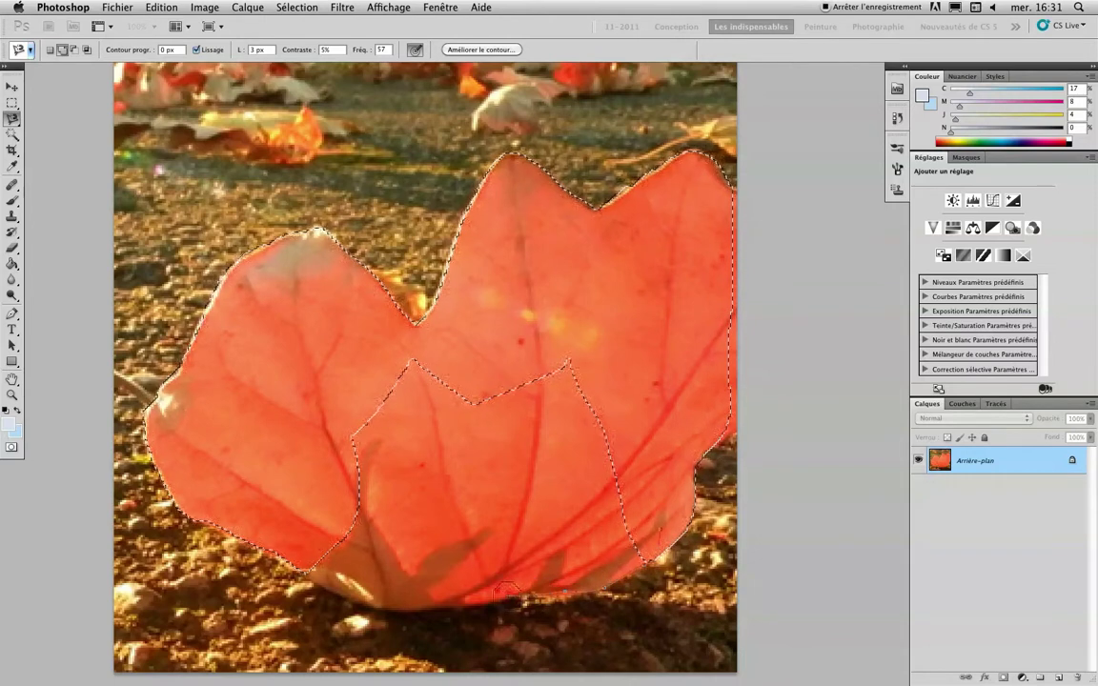
click(475, 593)
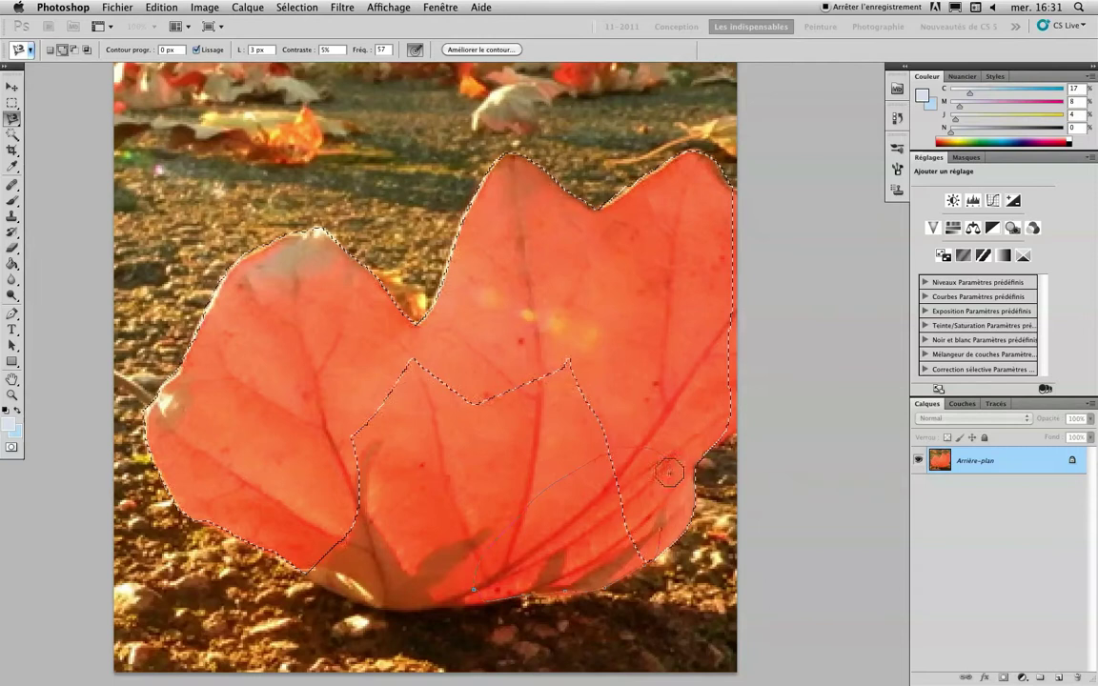
double_click(662, 525)
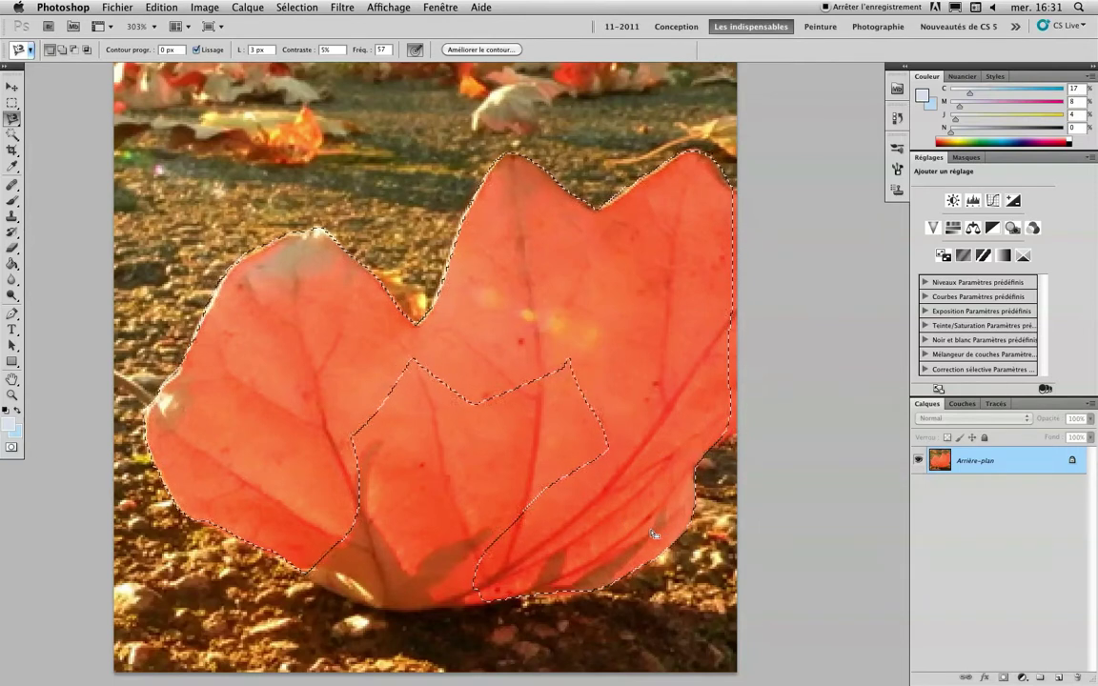
click(14, 136)
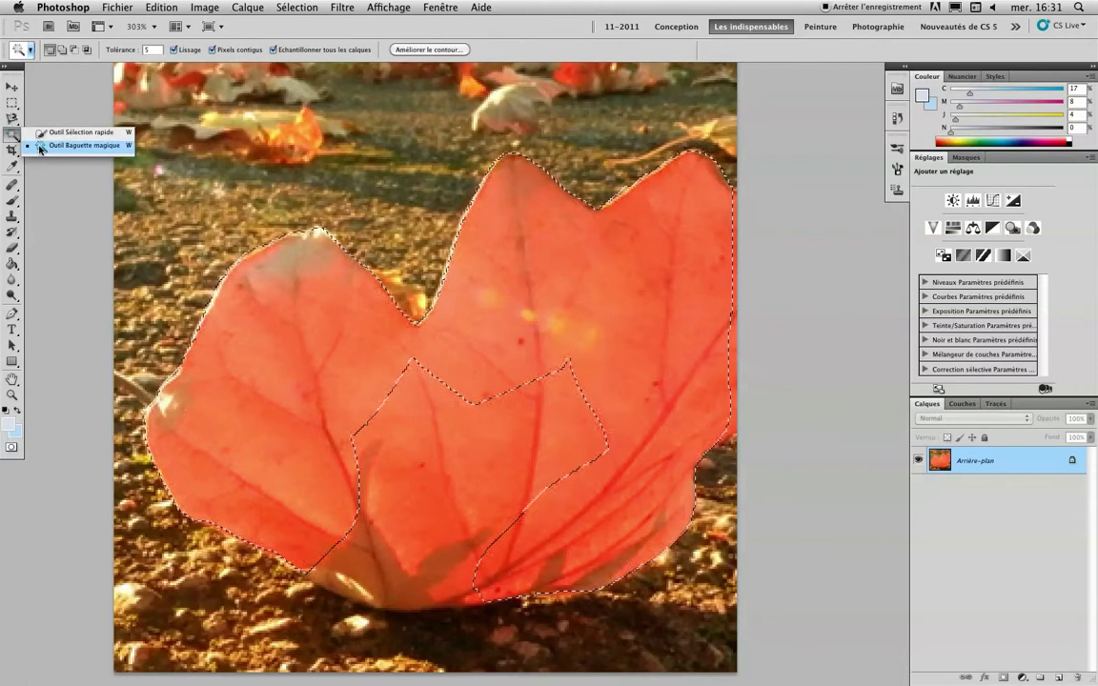
Step: Set up the Magic Wand with tolerance 20 in Add to selection mode
click(41, 148)
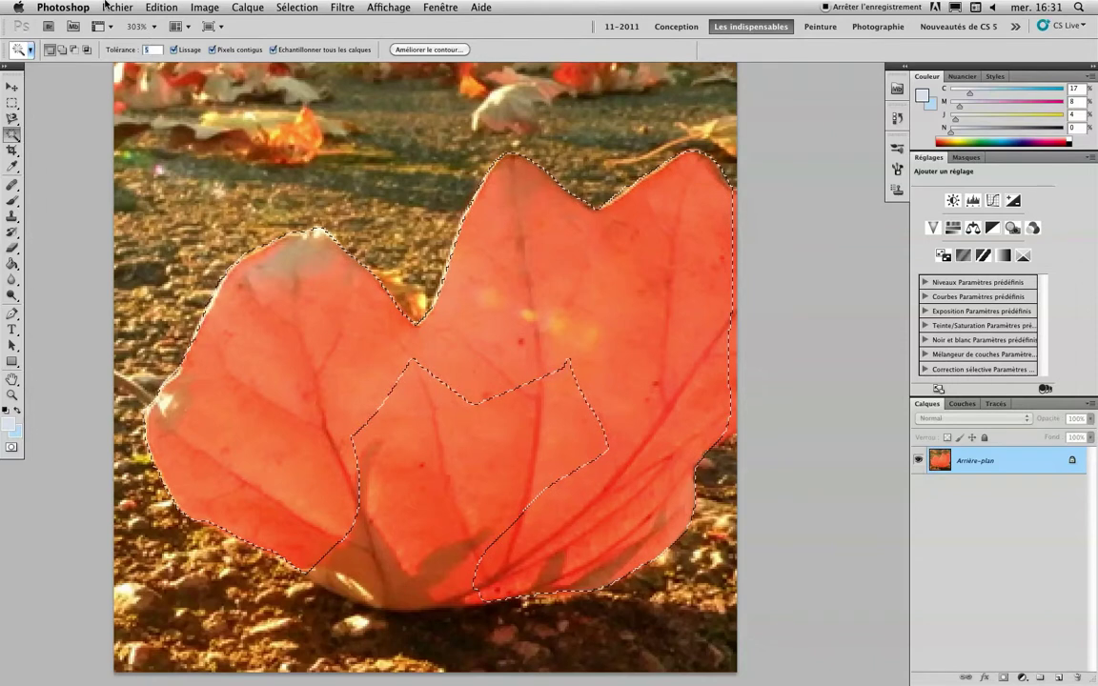
text(20)
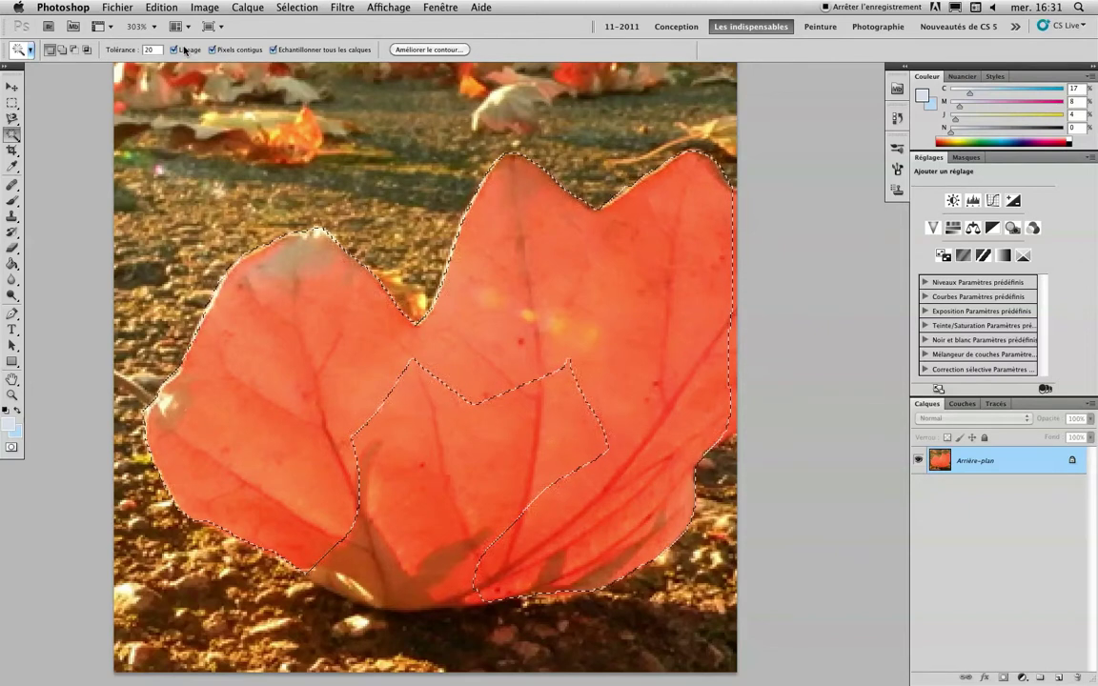
click(62, 49)
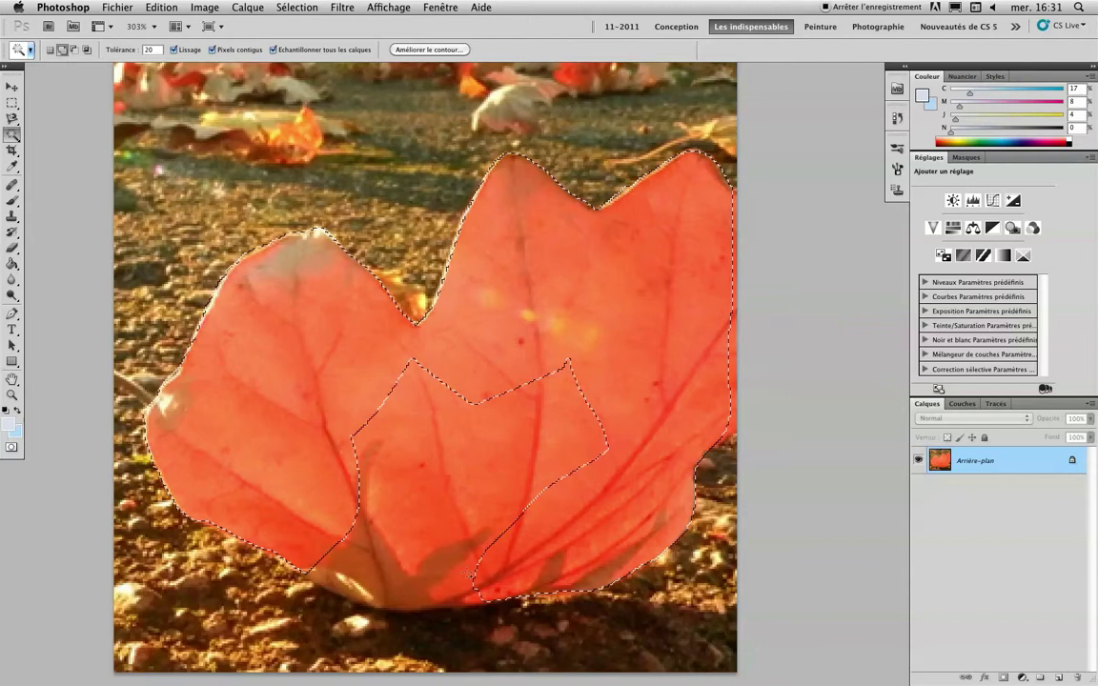
Step: Fill the unselected holes inside the leaf, including the shadowed base and vein gaps
click(519, 483)
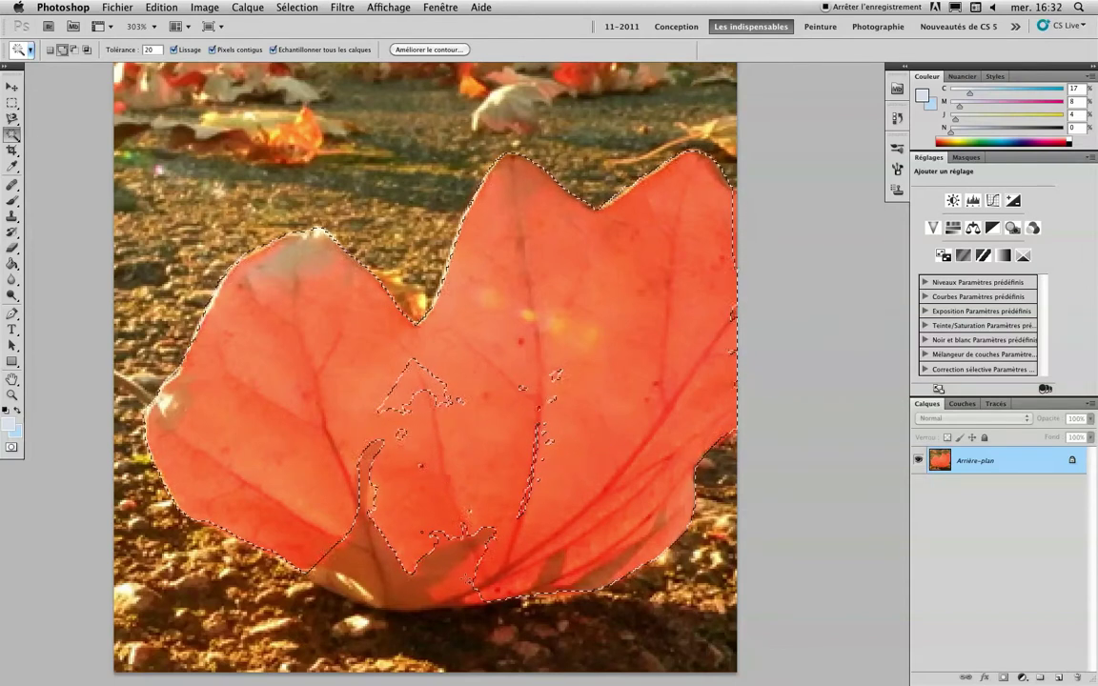
click(391, 524)
click(373, 539)
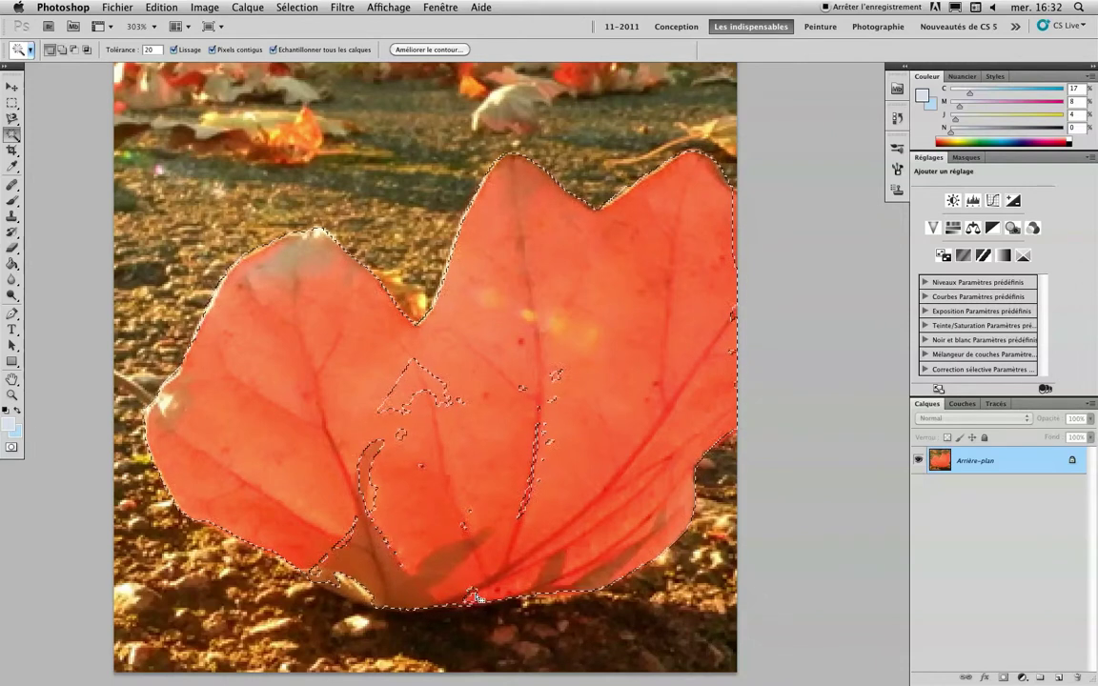
click(486, 388)
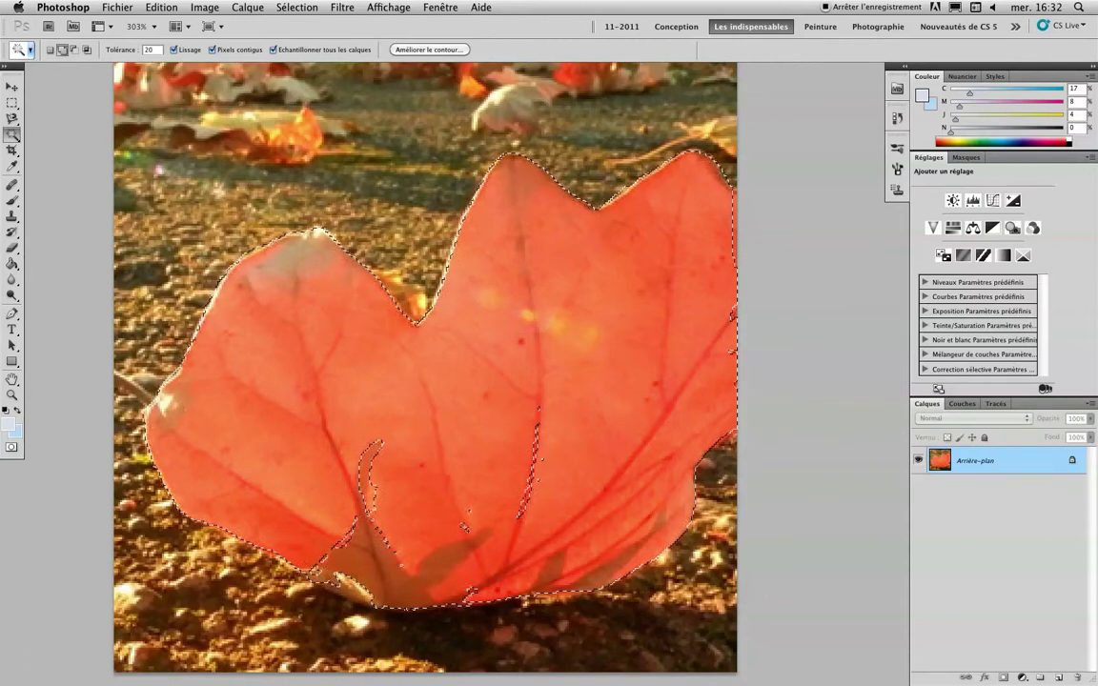
click(538, 467)
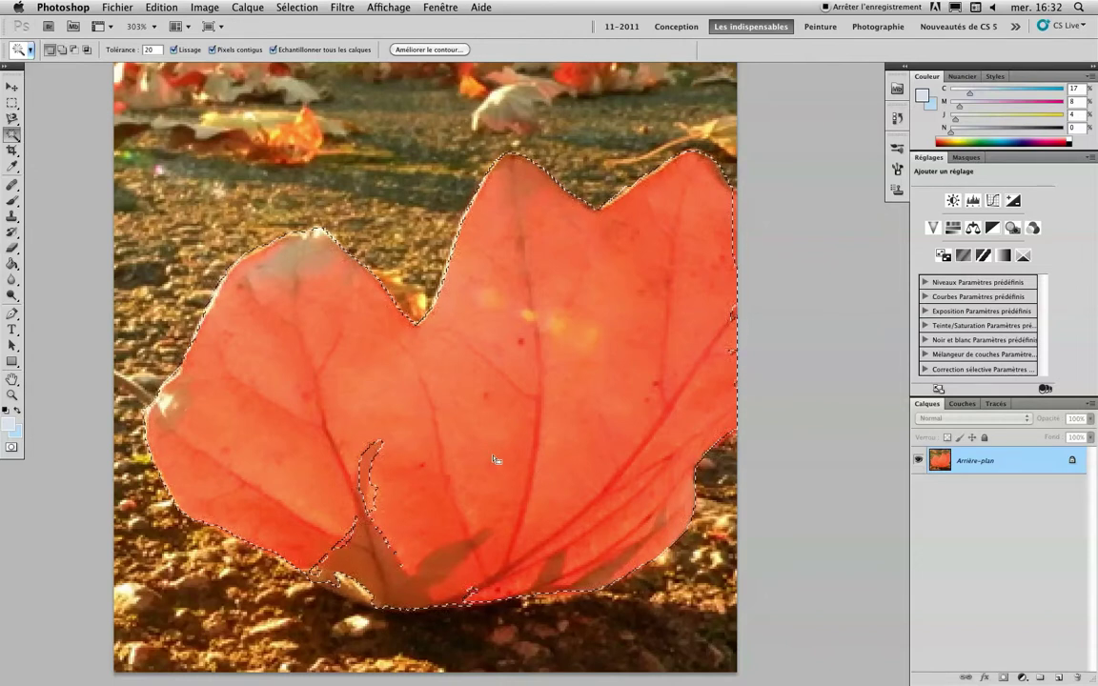
Step: Add the stem area with a smaller Quick Selection brush
click(12, 135)
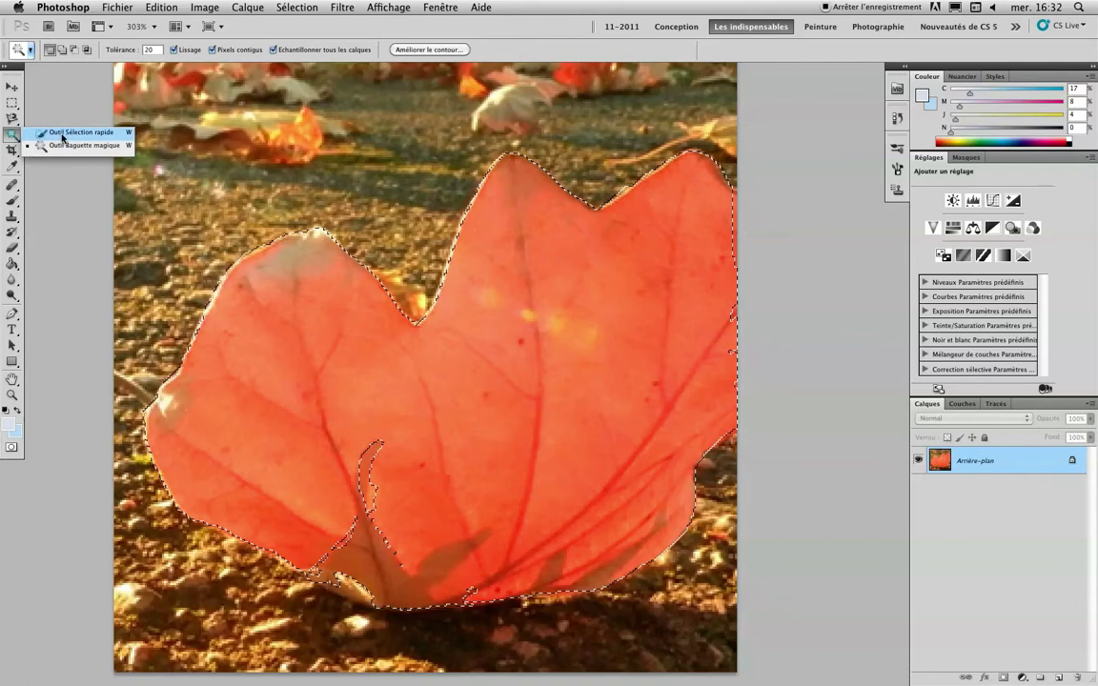
click(62, 135)
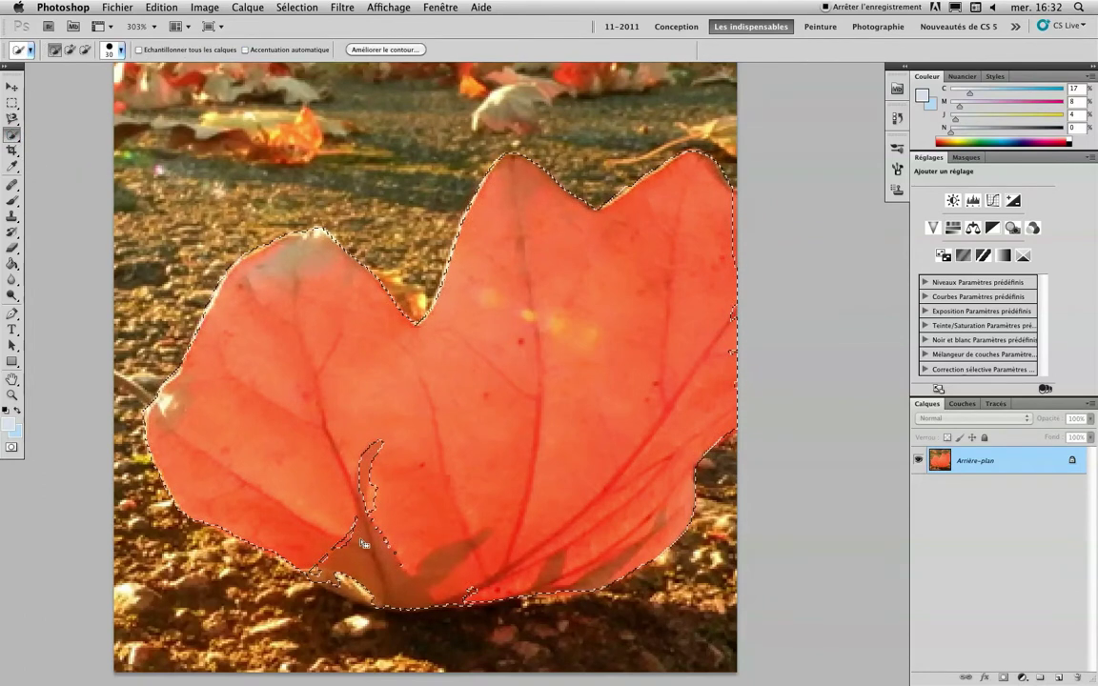
click(349, 591)
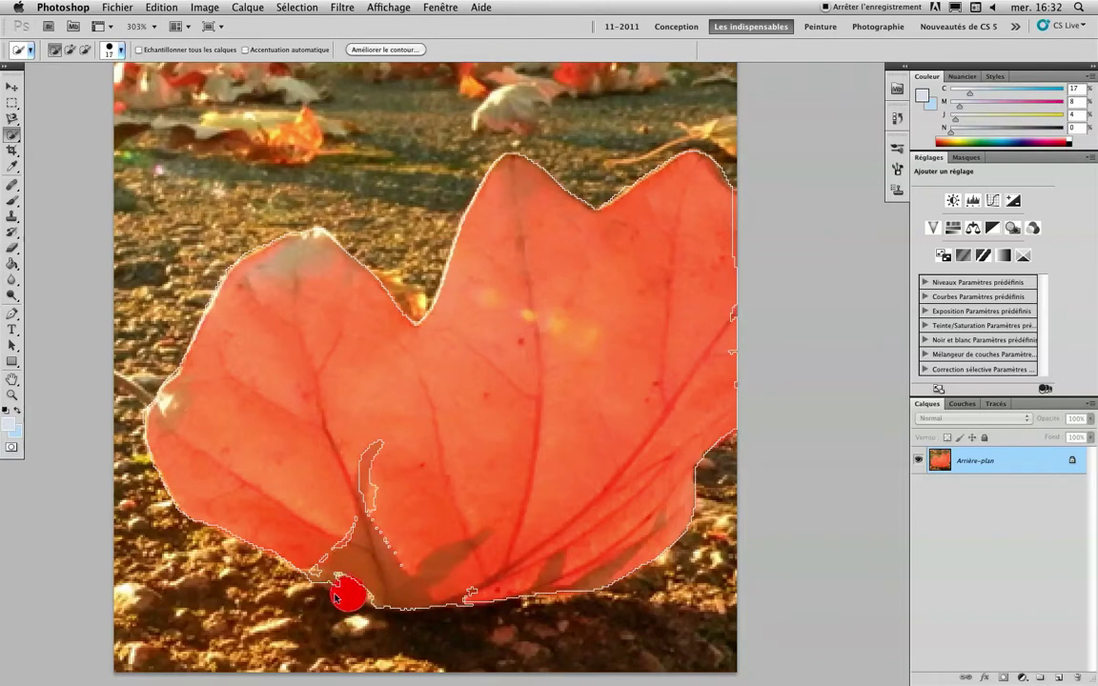
key(bracketleft)
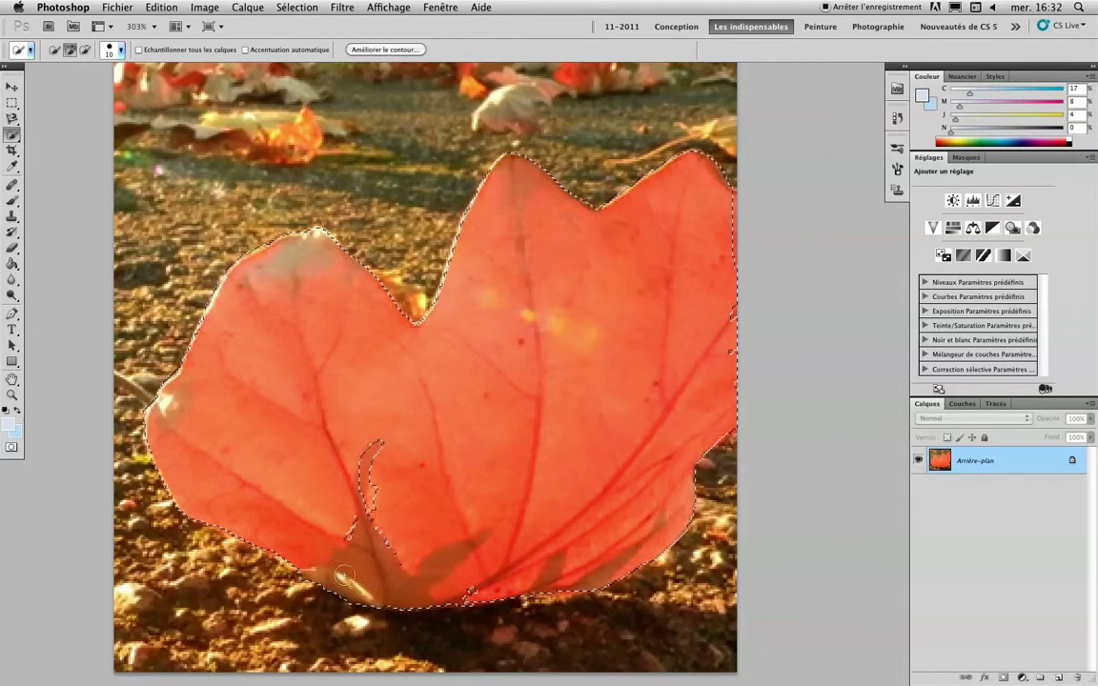
drag(342, 540, 374, 448)
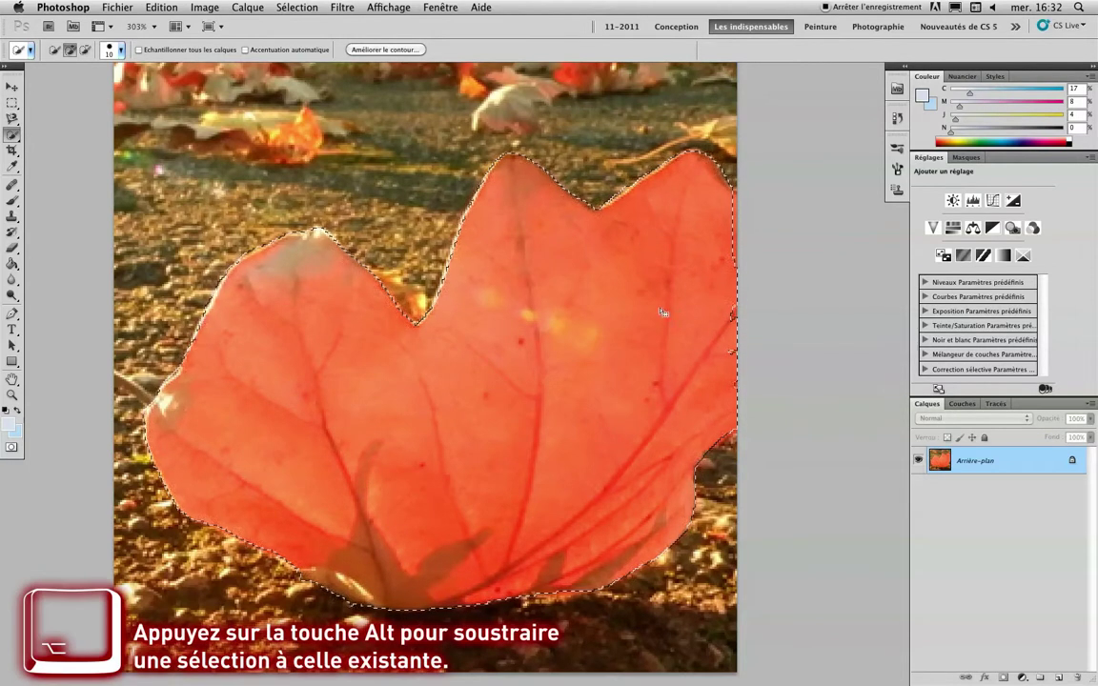
Step: Extend the selection down the right edge and subtract the background there
drag(736, 198, 738, 295)
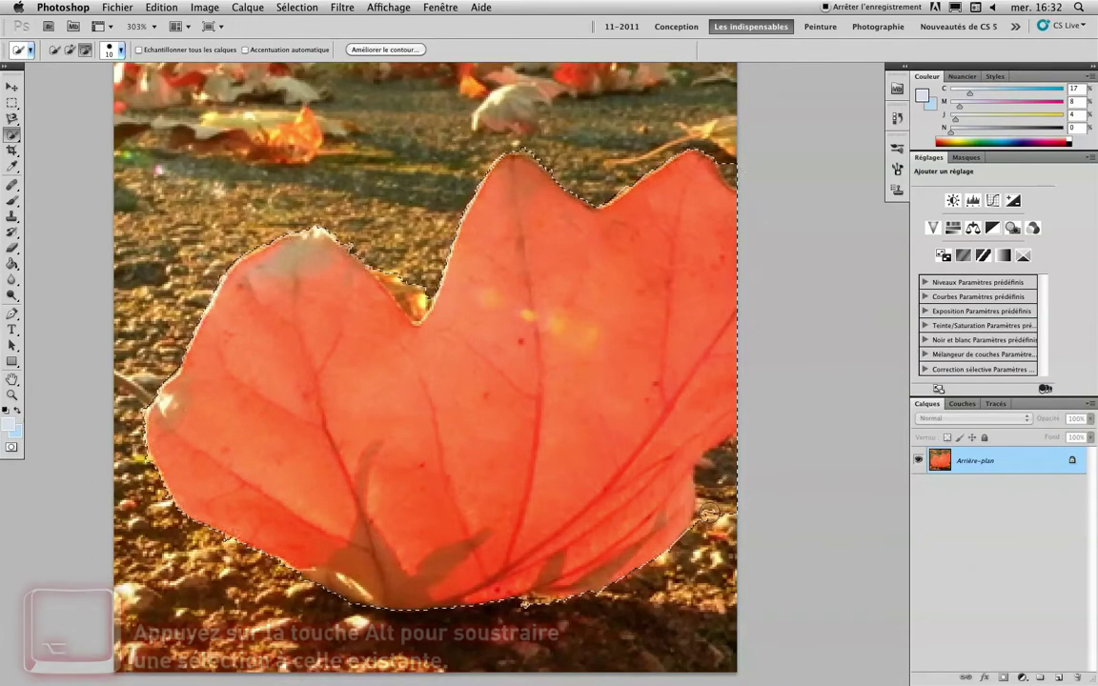
mouse_move(706, 506)
mouse_down()
mouse_move(711, 488)
mouse_move(701, 526)
mouse_up()
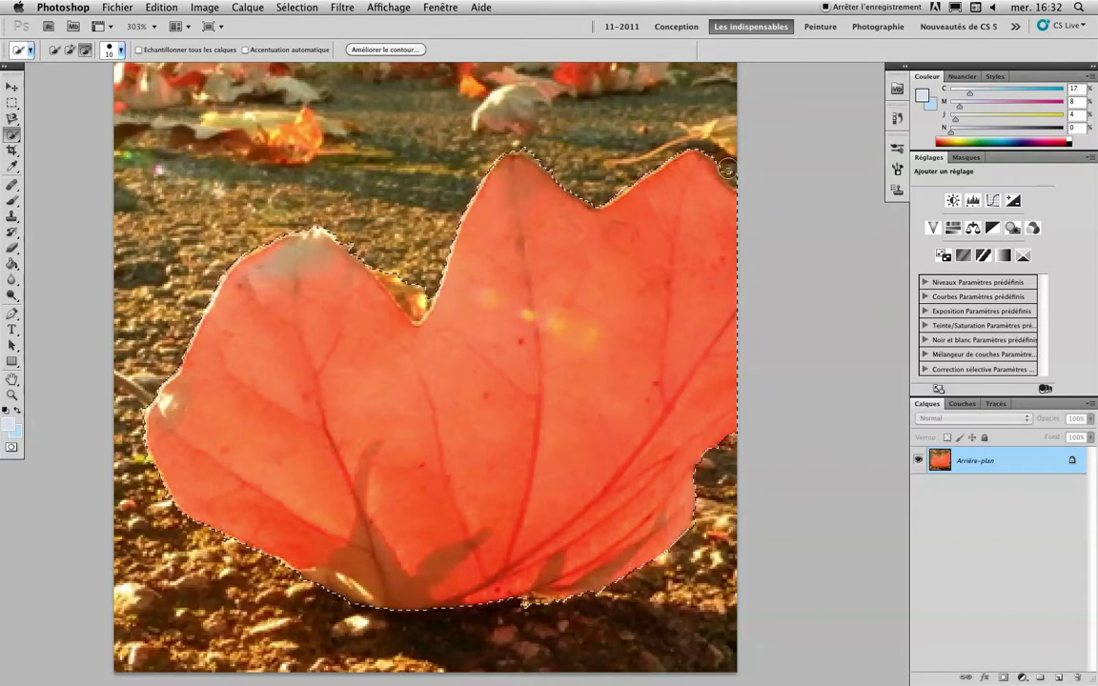
scroll(515, 416, left, 3)
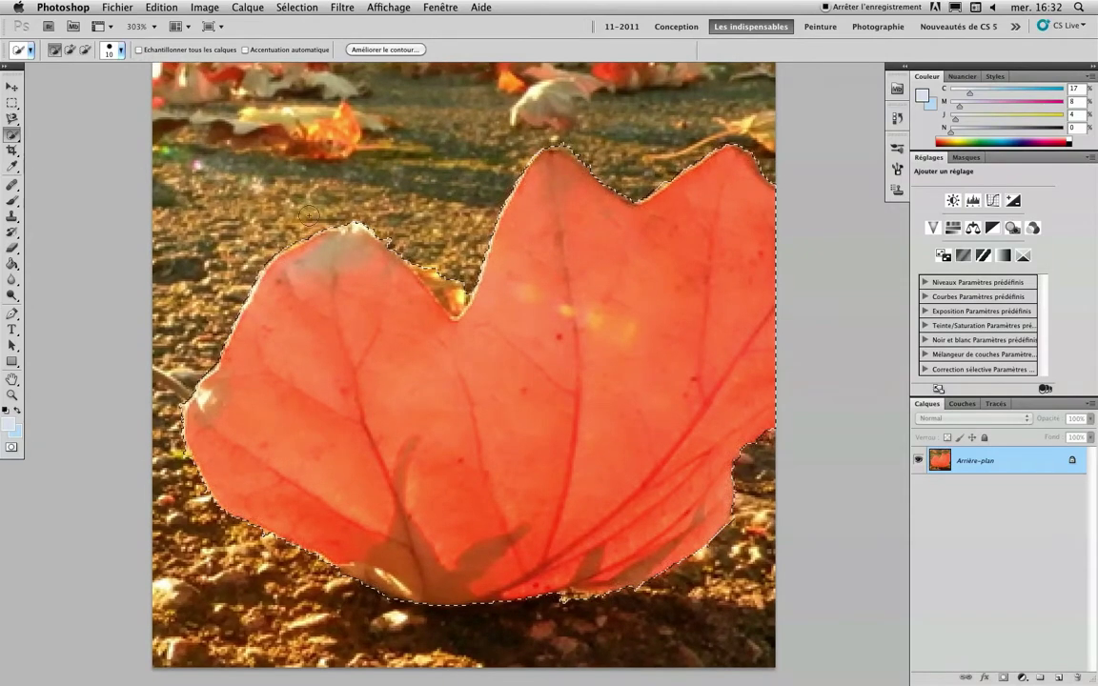
Step: Return to the freehand Lasso, zoom out to the whole image, and open Select
click(11, 119)
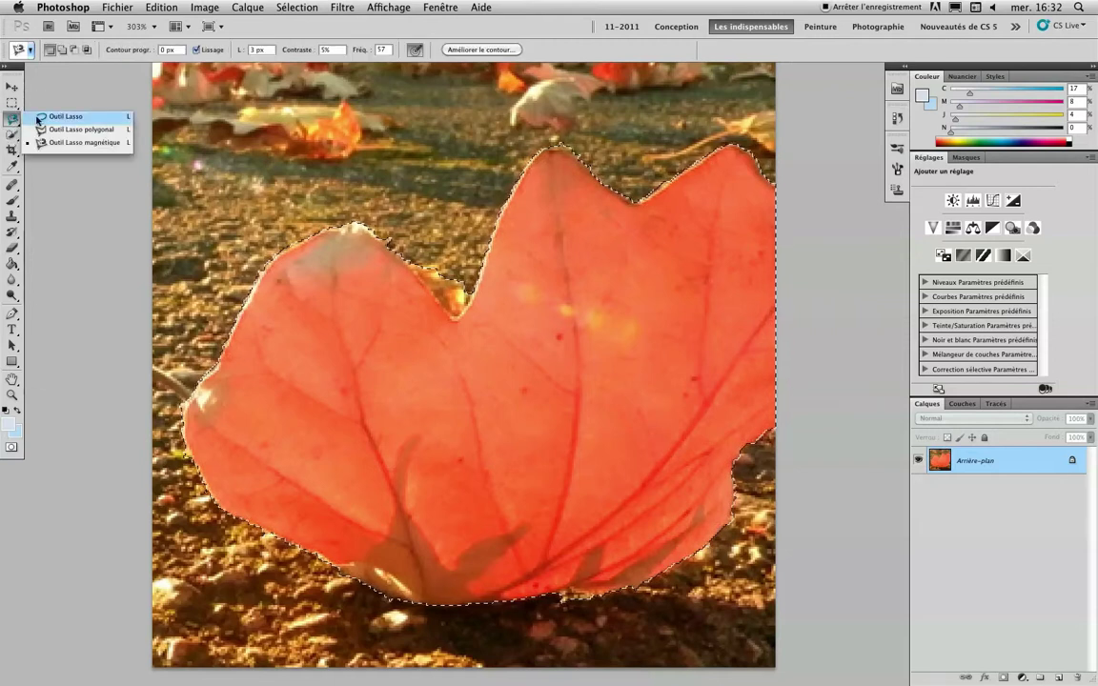
click(57, 110)
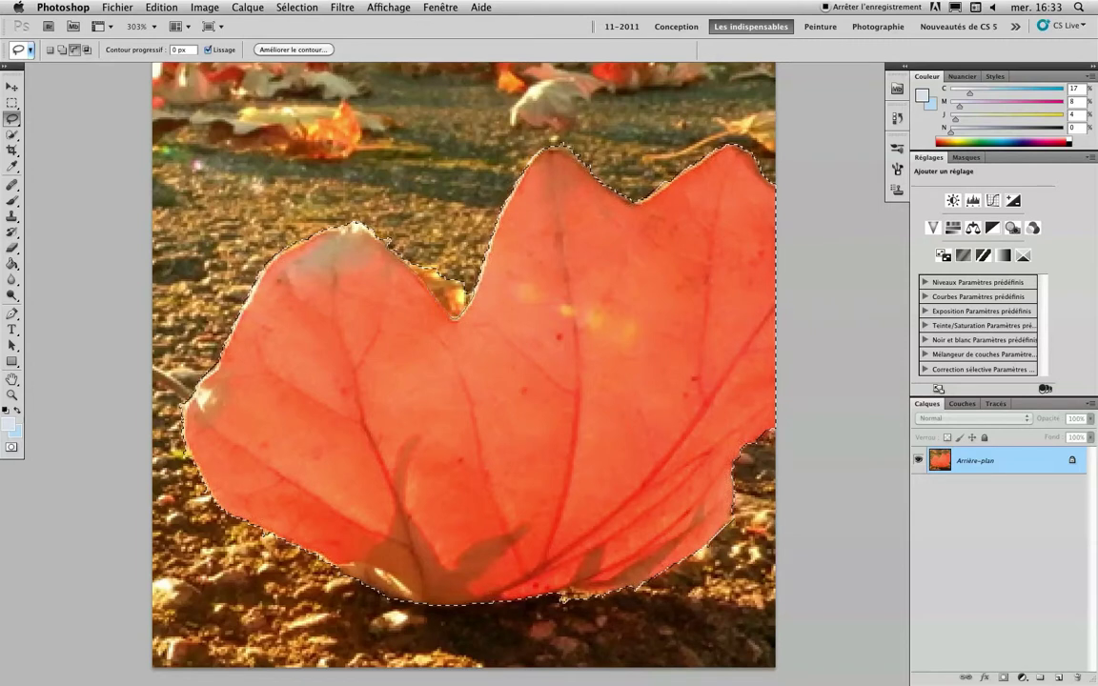
alt+click(522, 372)
drag(507, 371, 519, 372)
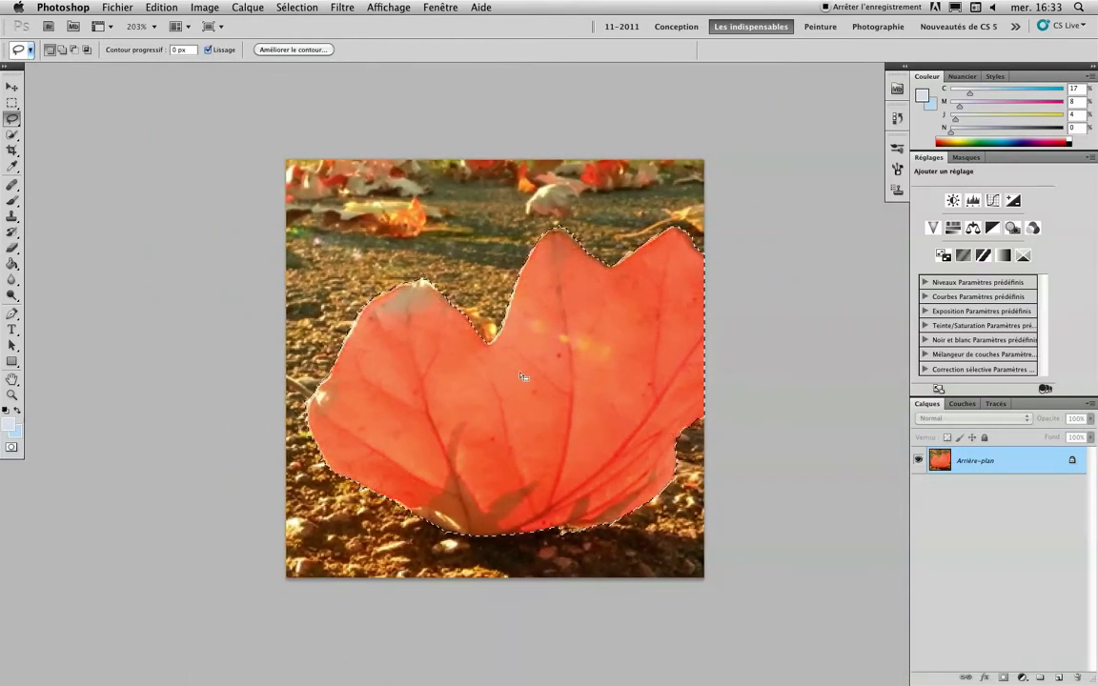
click(296, 7)
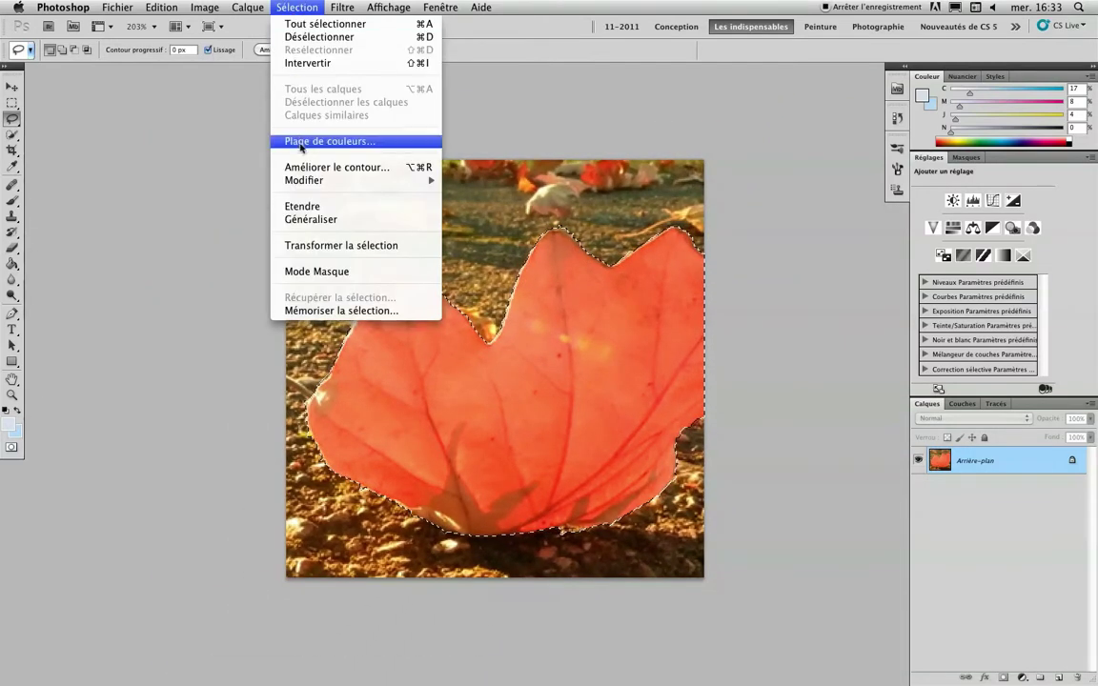
mouse_move(305, 180)
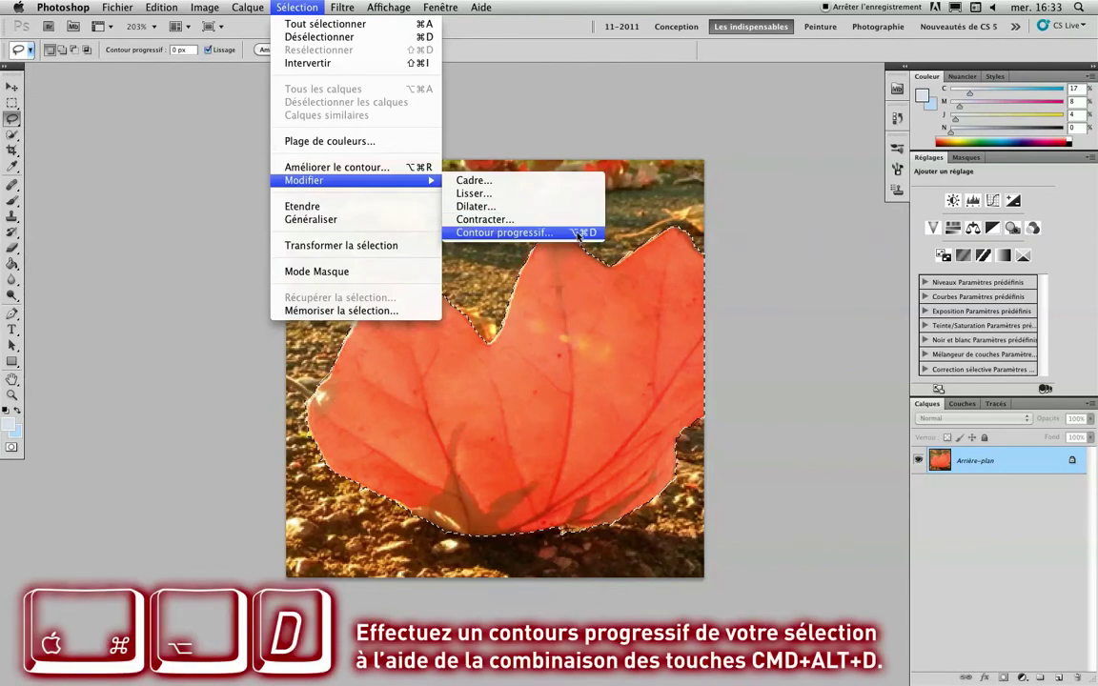
Step: Feather the leaf selection with a 1-pixel radius, then show adjustment layer types
click(534, 233)
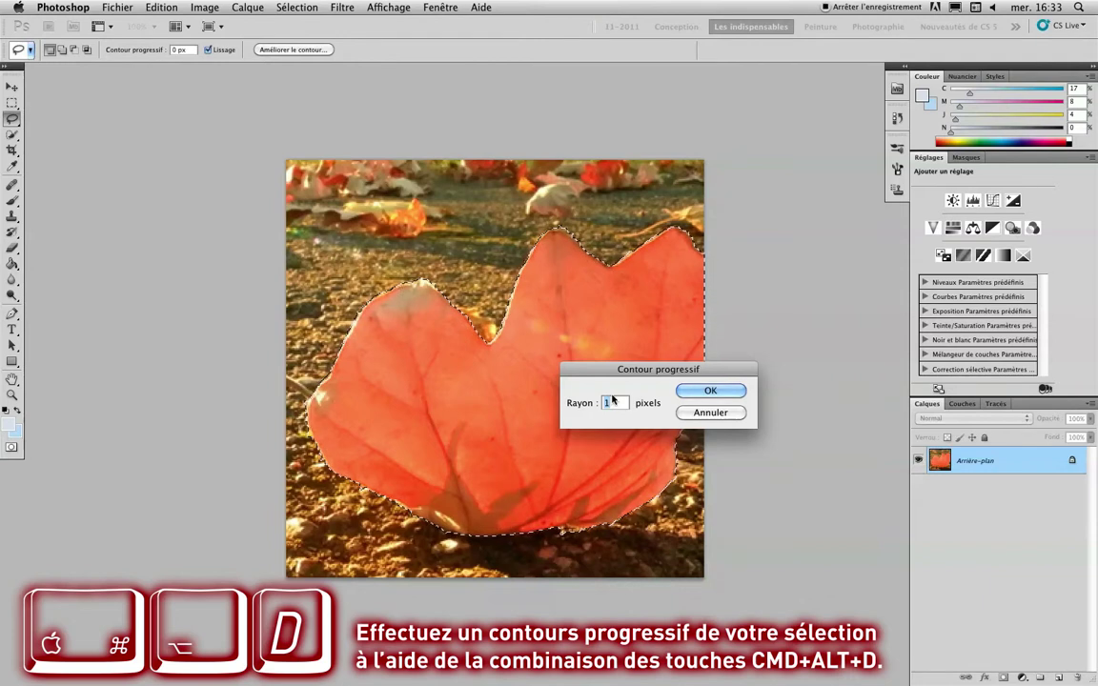
click(719, 390)
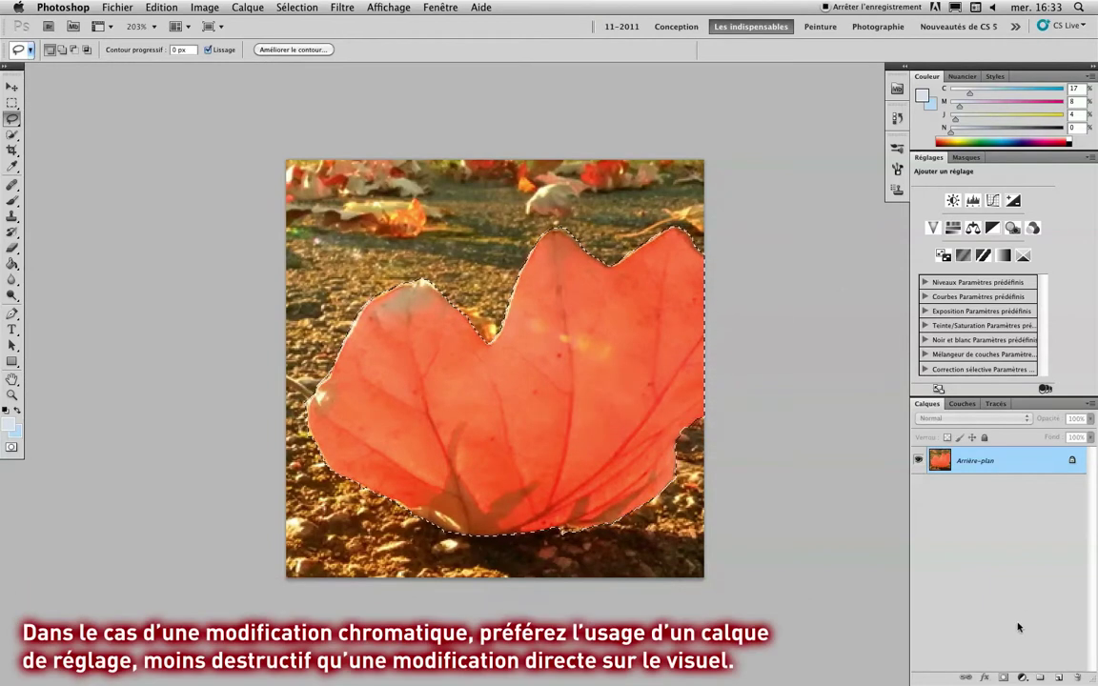
click(1020, 677)
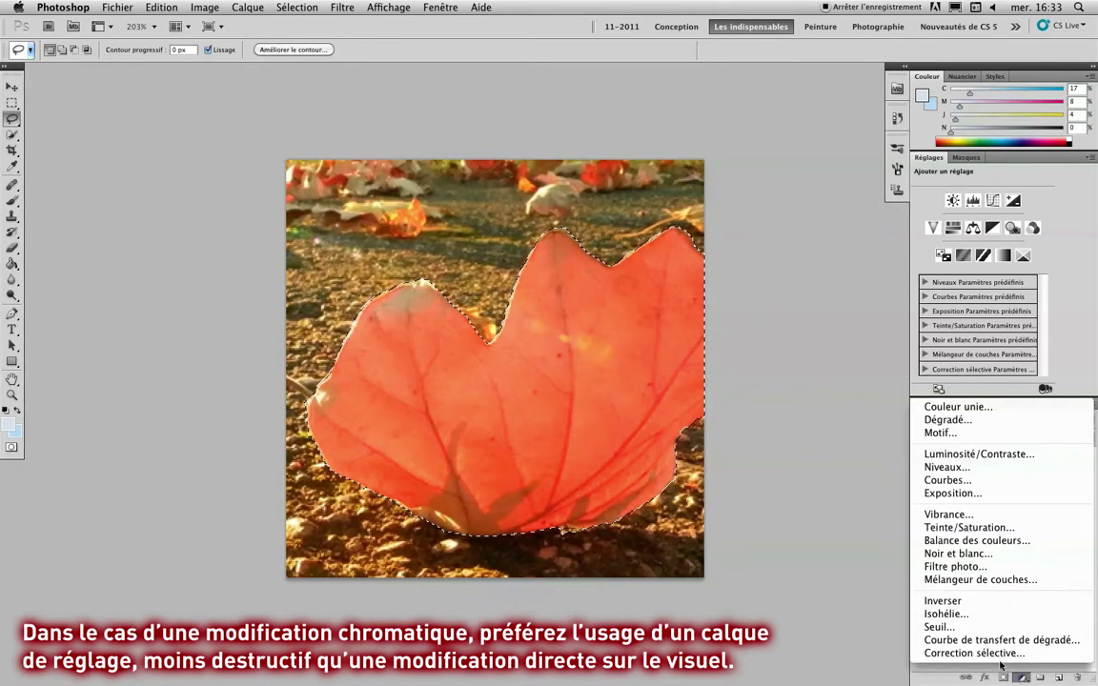
Step: Add a Selective Color layer with Reds at Cyan +72, Magenta −39, Yellow +43
click(996, 654)
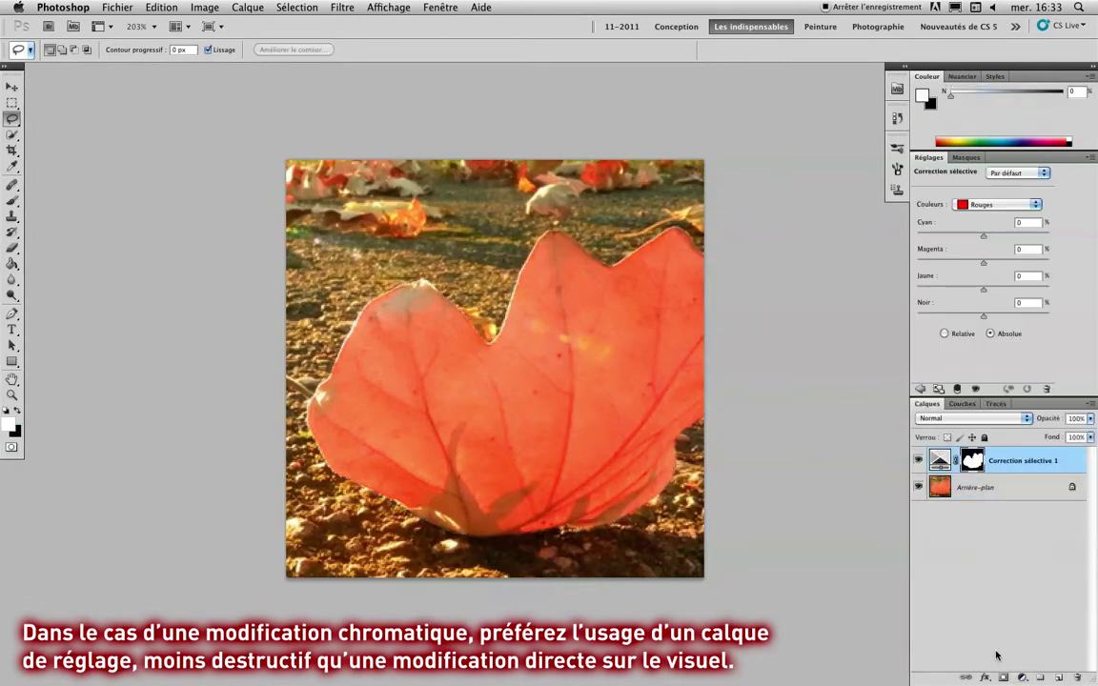
click(939, 463)
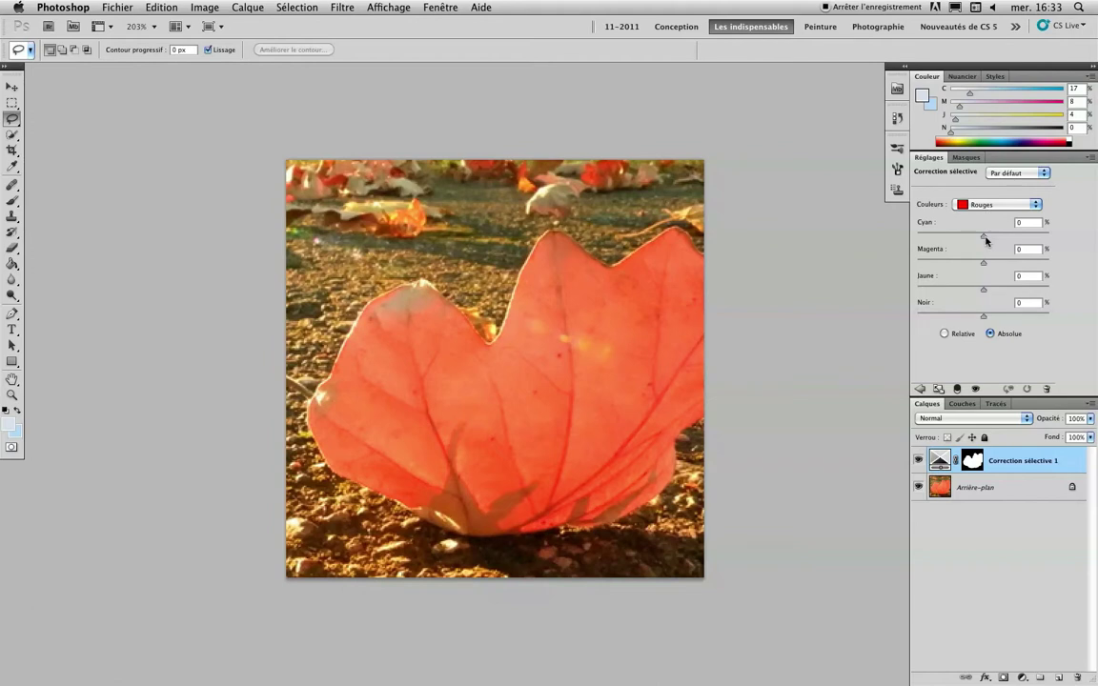
drag(984, 236, 1030, 236)
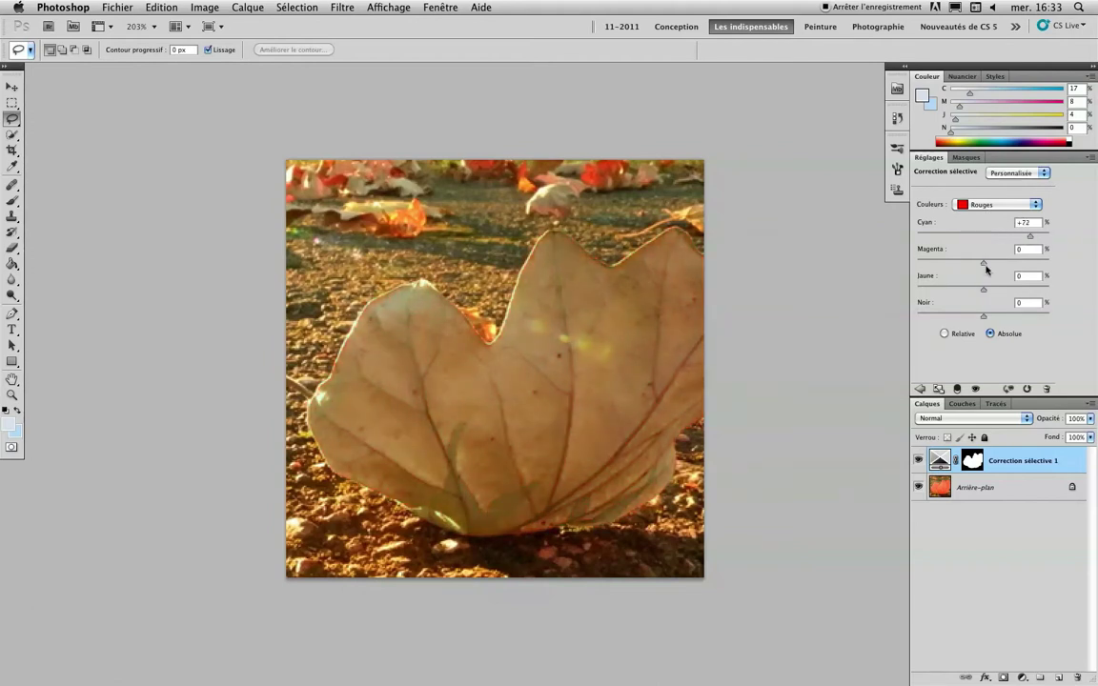
drag(983, 266, 965, 266)
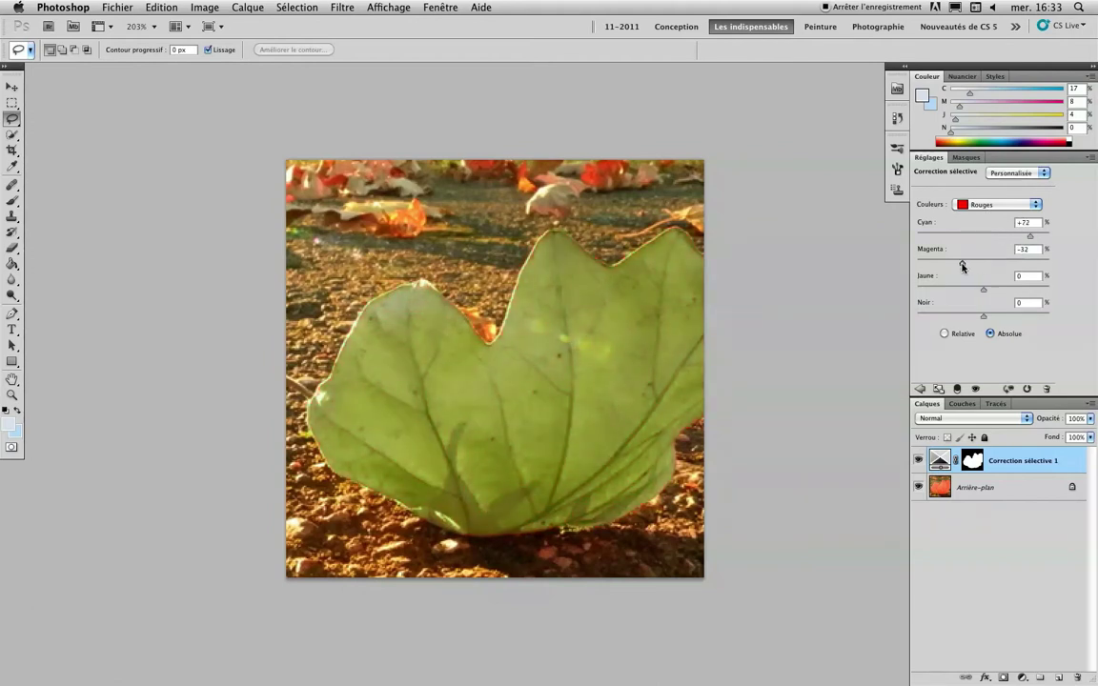
drag(983, 290, 1005, 291)
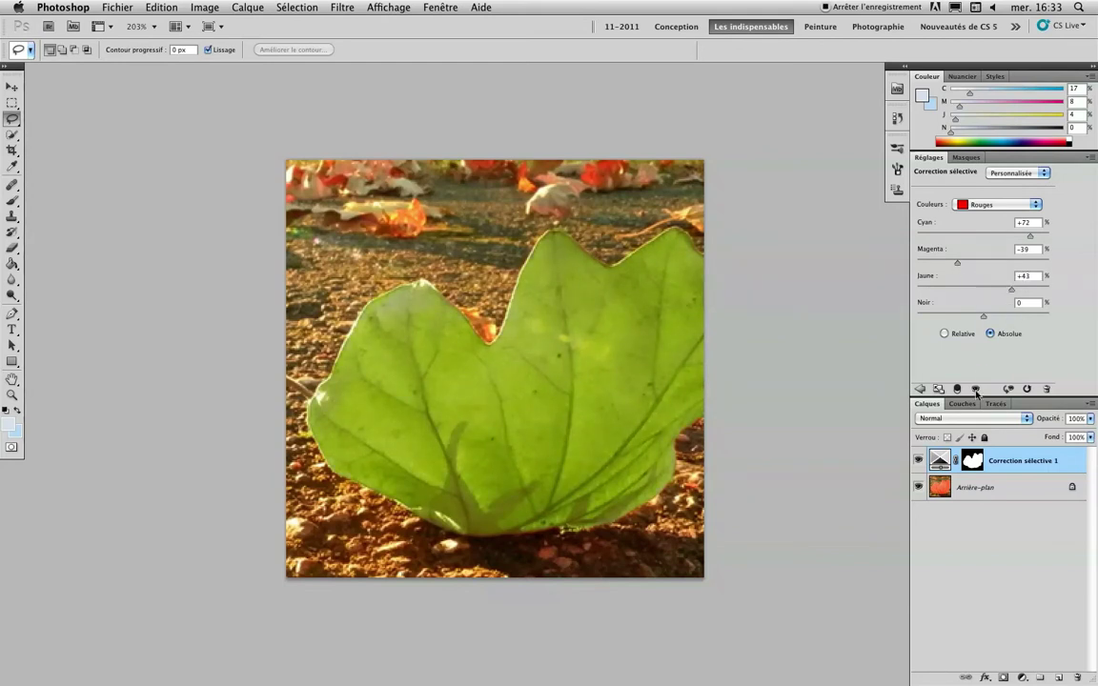
click(948, 558)
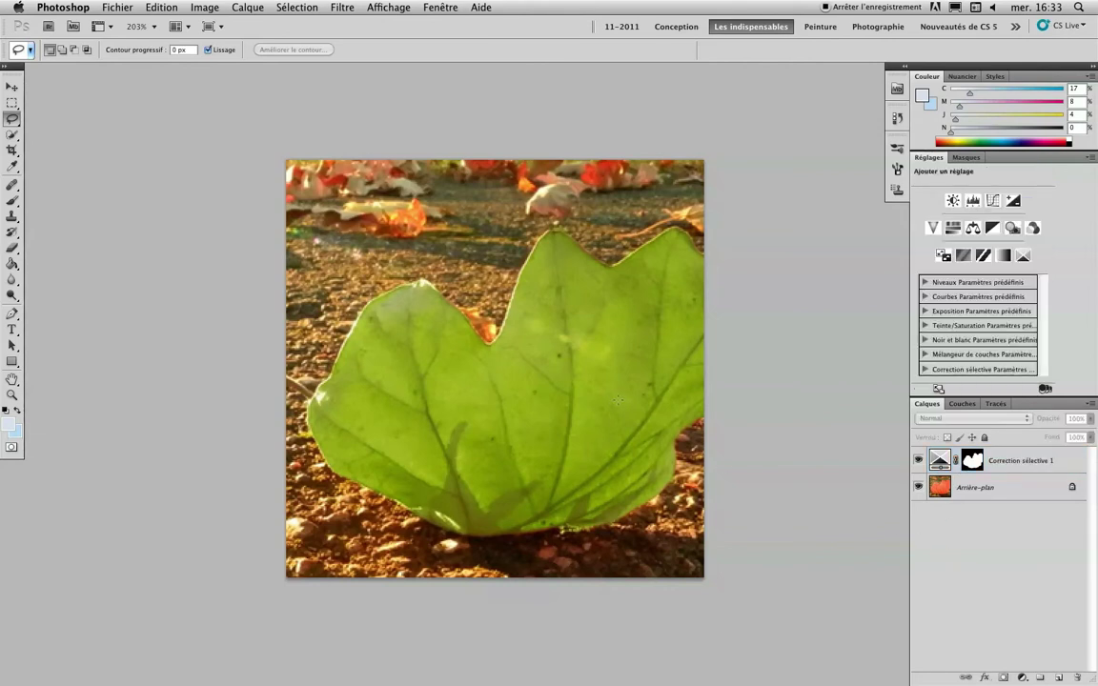
key(ctrl+plus)
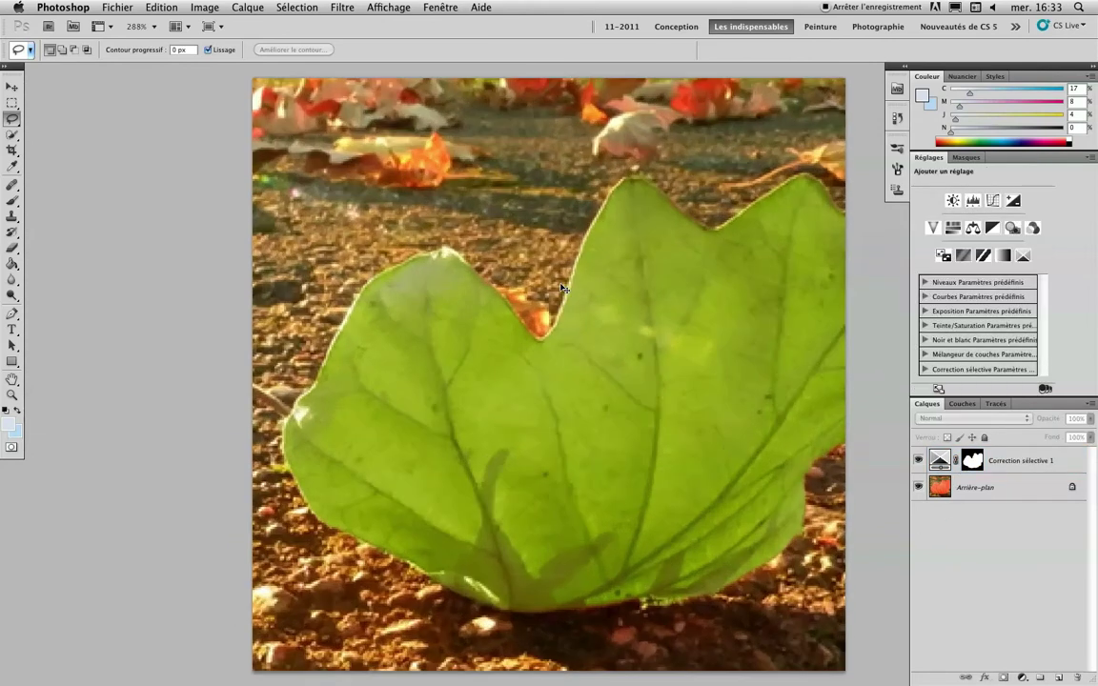
key(ctrl+minus)
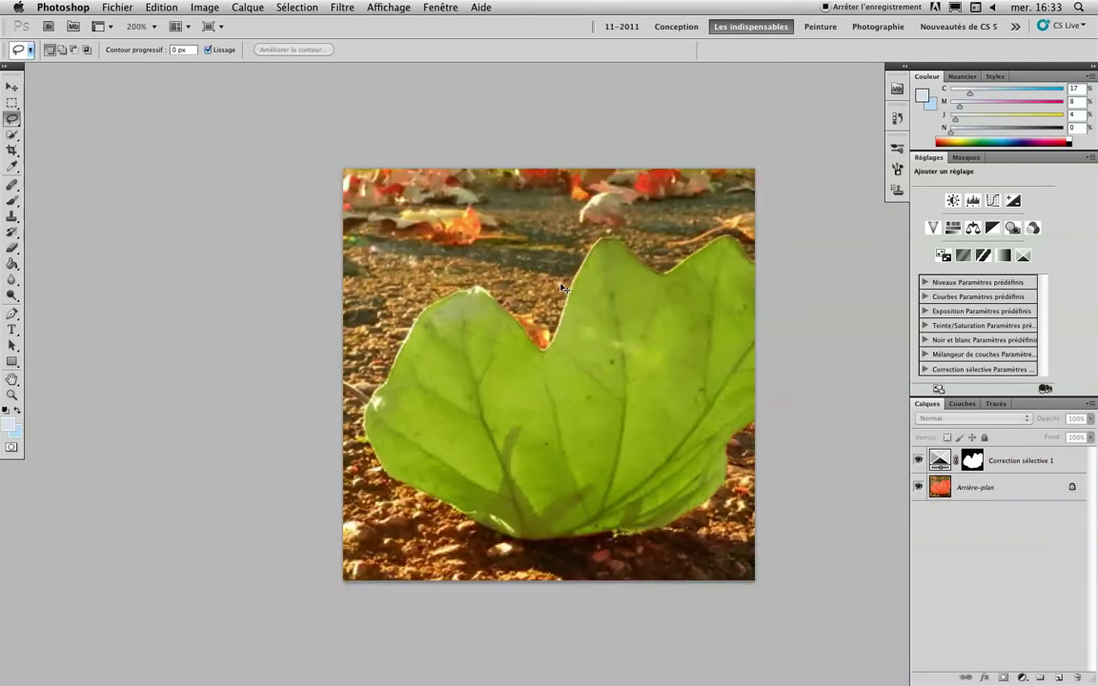
key(ctrl+minus)
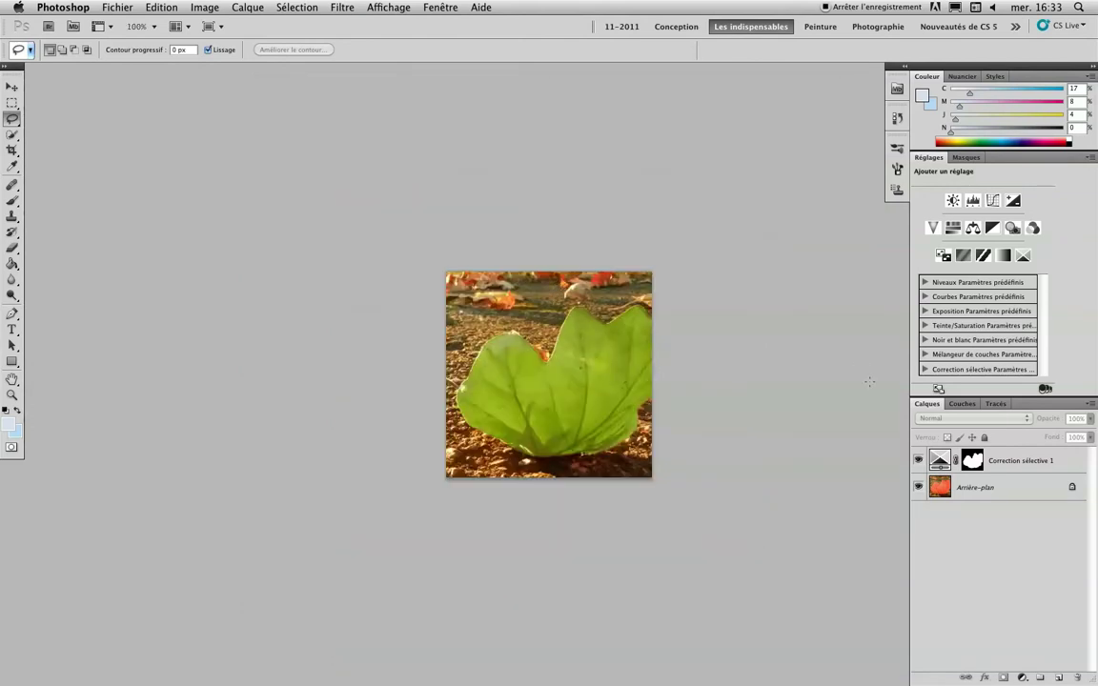
click(919, 461)
click(919, 461)
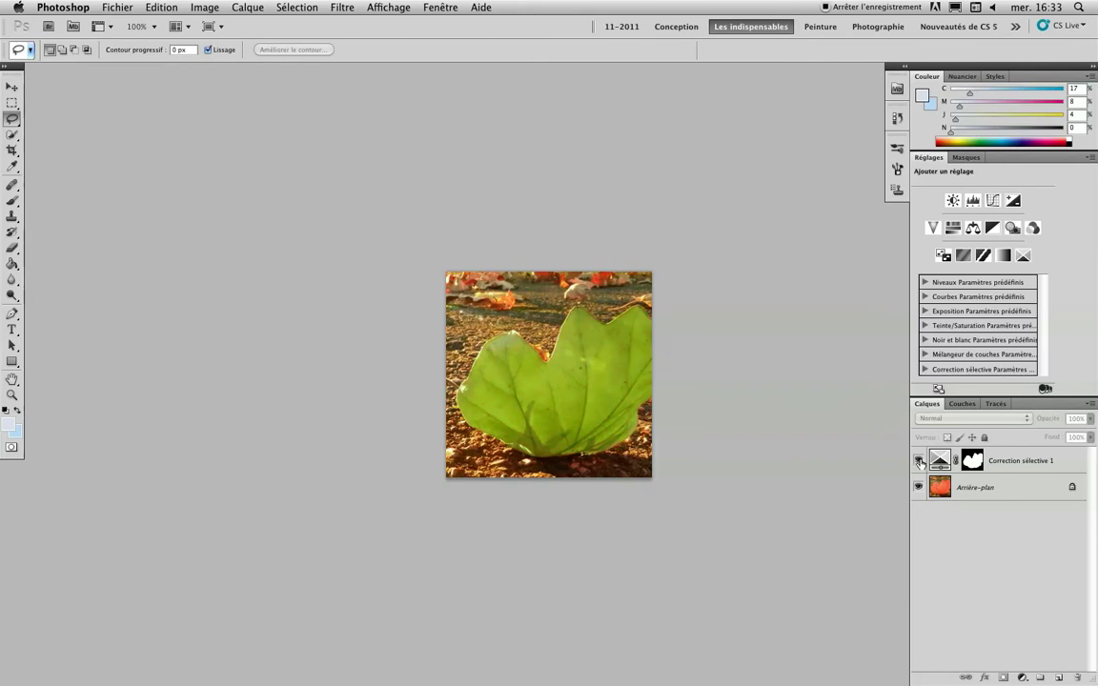